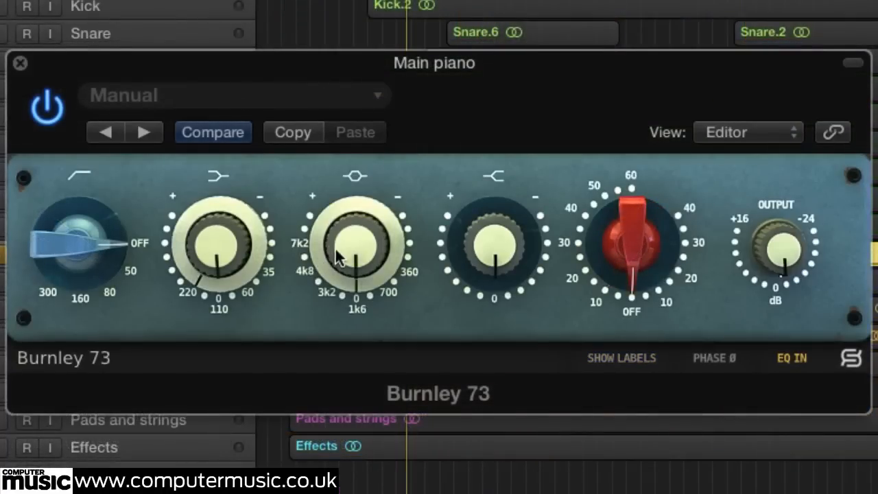
Step: Boost the mid band, try its 7k2 and 4k8 frequencies, and bring the band back to zero gain at 1k6
drag(333, 255, 328, 209)
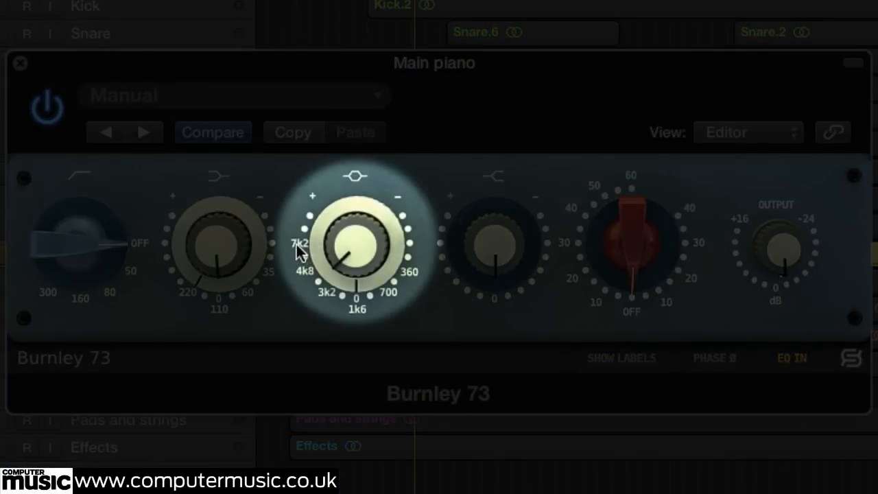
click(298, 245)
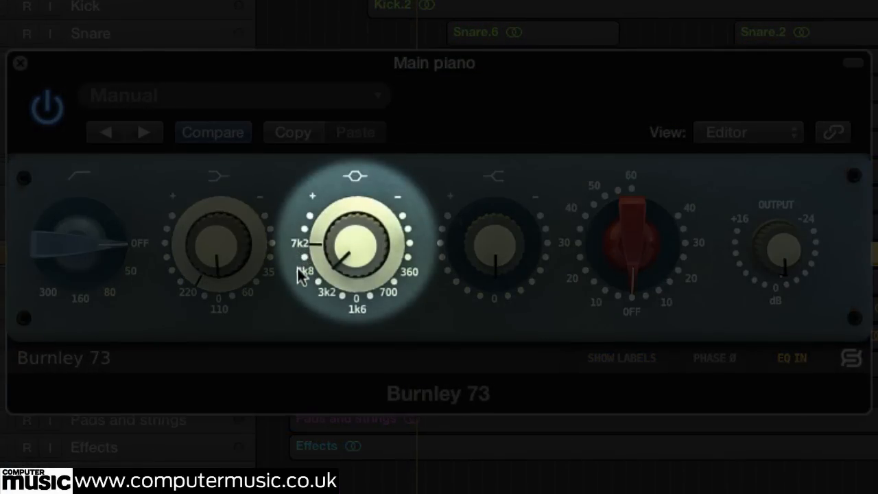
click(302, 269)
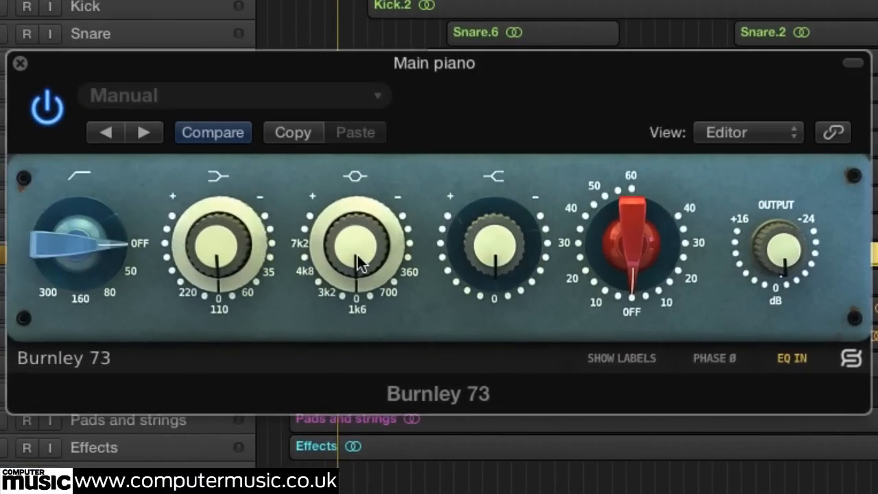
mouse_move(358, 255)
mouse_down()
mouse_move(363, 278)
mouse_move(356, 215)
mouse_move(356, 250)
mouse_up()
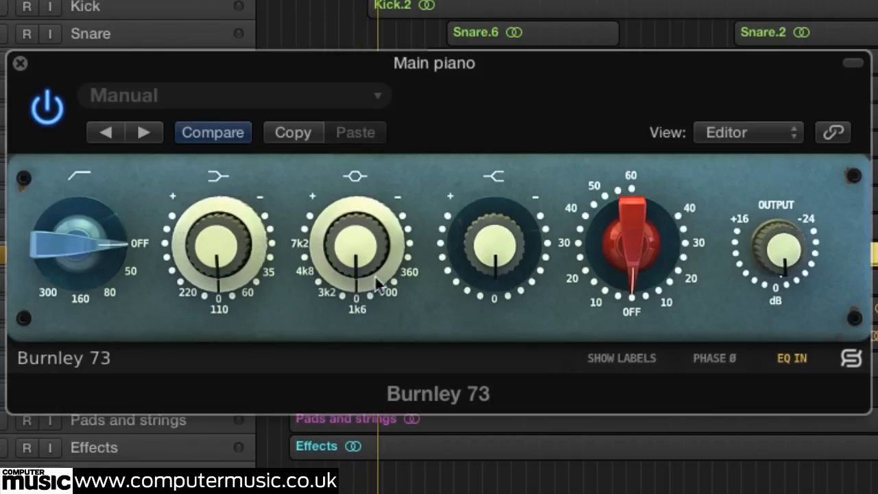
drag(366, 262, 348, 238)
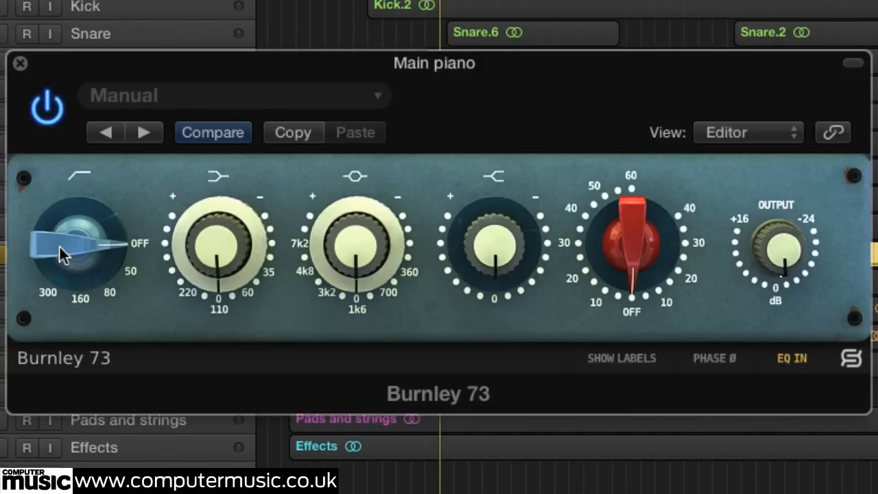
Step: Step the high-pass filter through 300, 160, 80 and 50 Hz, then set it back to OFF
drag(58, 238, 72, 170)
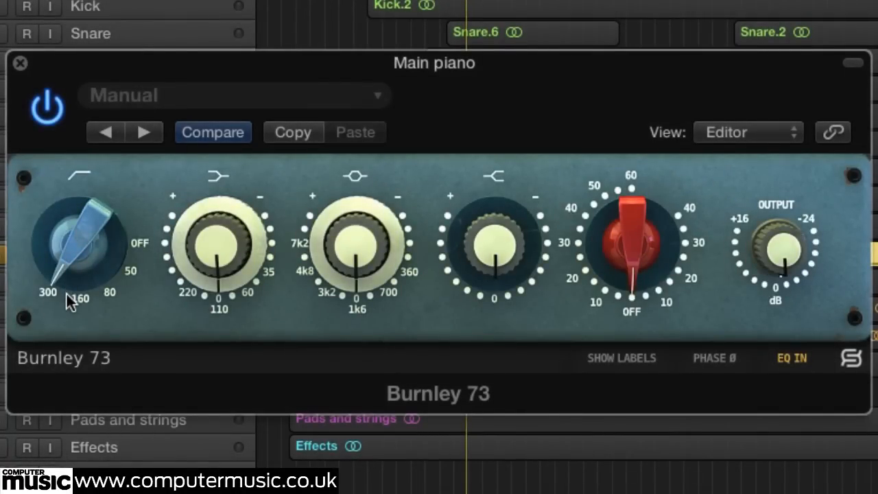
click(75, 299)
click(107, 292)
click(127, 274)
click(139, 246)
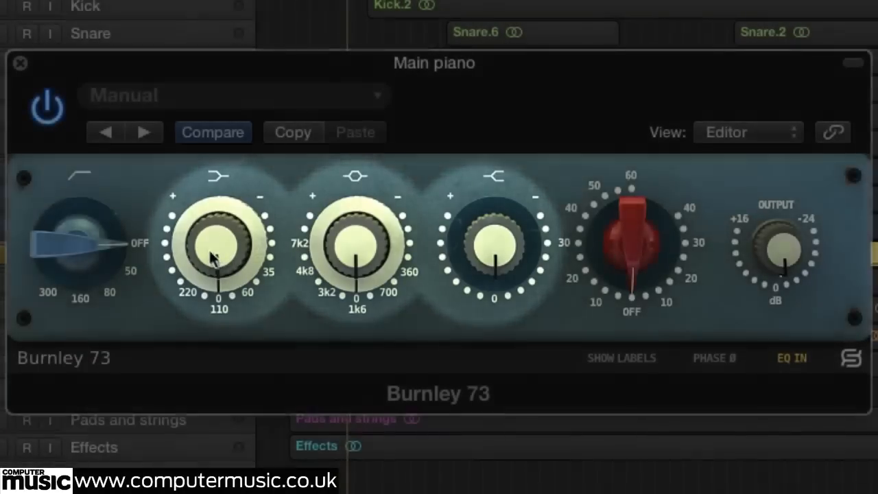
Step: Boost the low band, move its frequency to 220, and return its gain to 0
drag(211, 251, 199, 202)
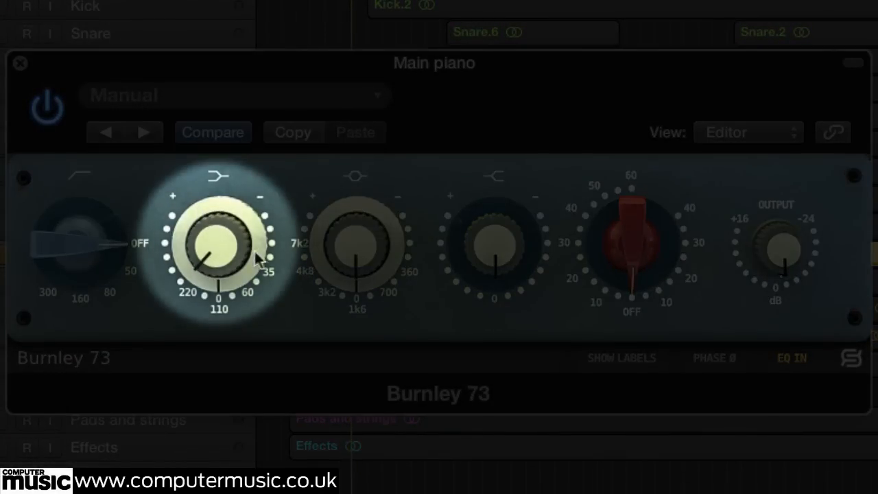
drag(242, 285, 196, 257)
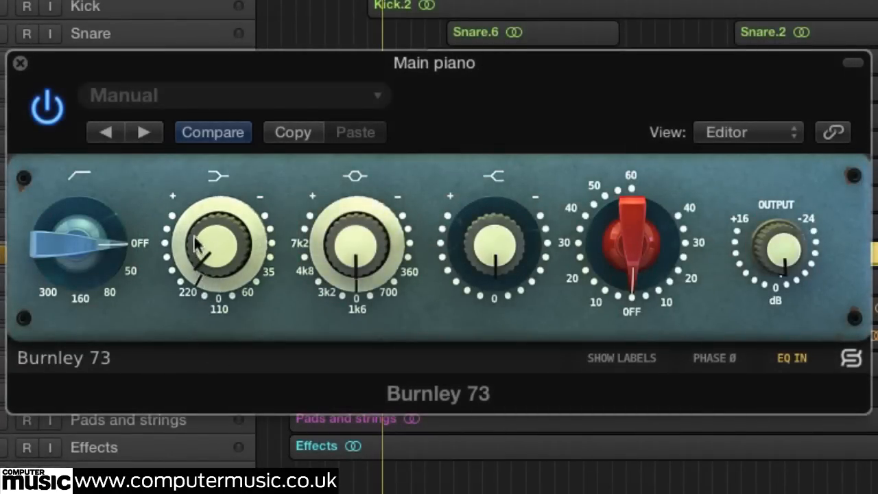
drag(205, 266, 209, 305)
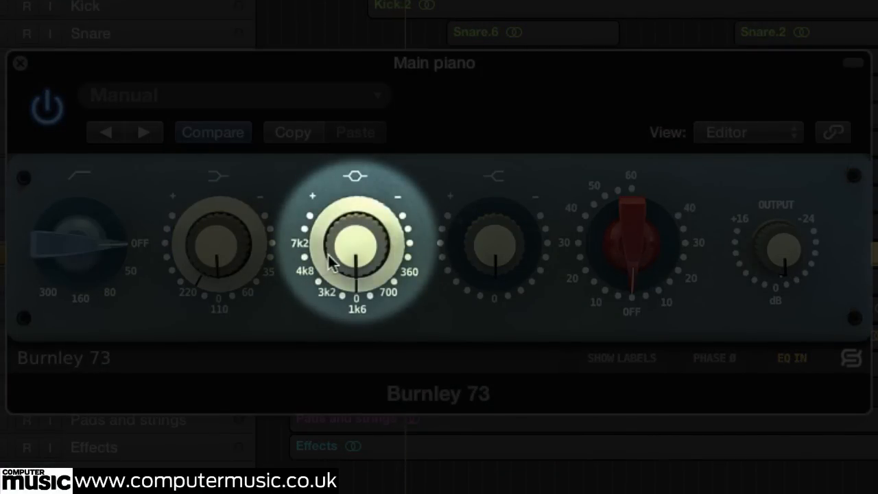
Step: Boost the mid band, step its frequency from 7k2 down through 4k8, 1k6 and 700 to 360, and return its gain to 0
drag(336, 255, 333, 202)
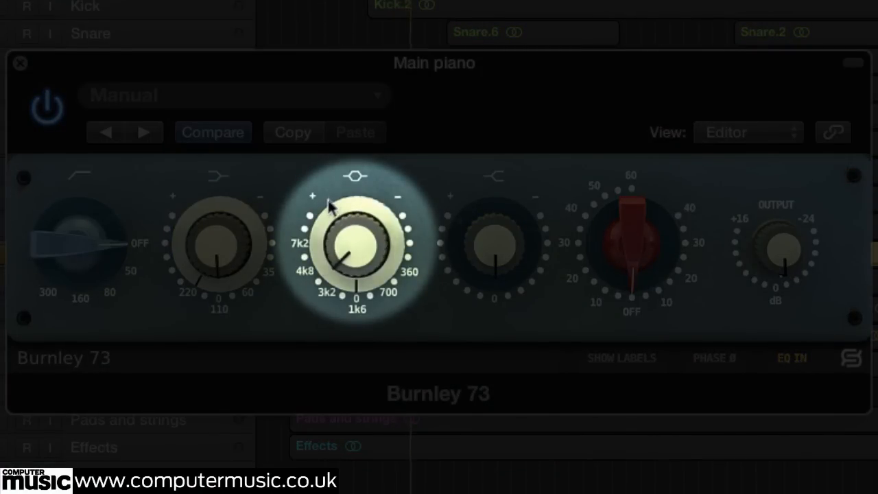
click(297, 245)
click(302, 269)
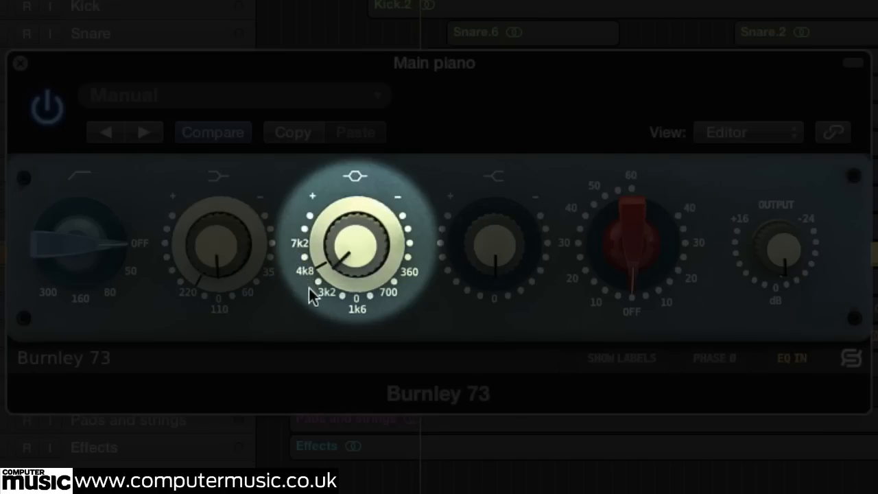
click(354, 308)
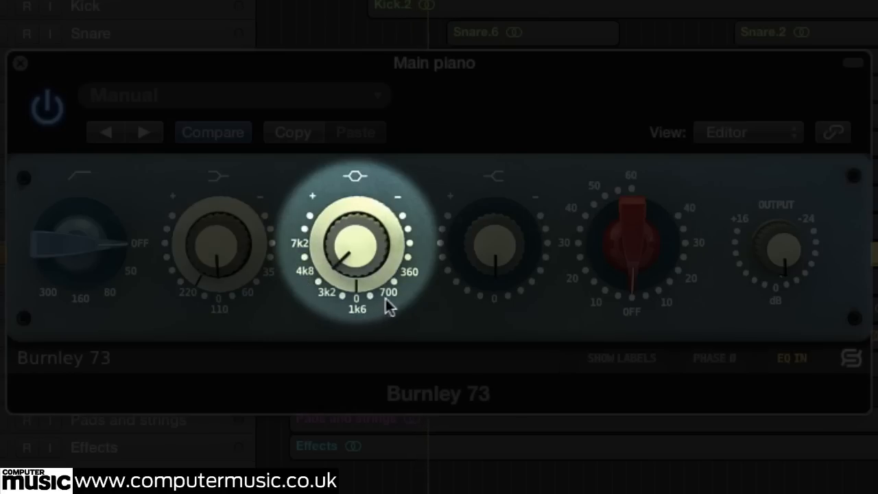
click(385, 297)
click(411, 268)
drag(335, 258, 341, 310)
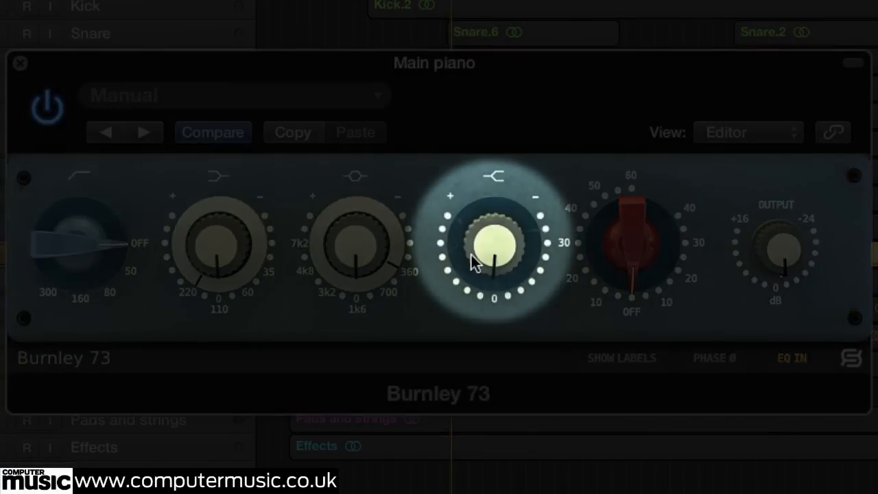
Step: Boost and cut the high shelf band, then return its gain to 0
drag(474, 252, 470, 78)
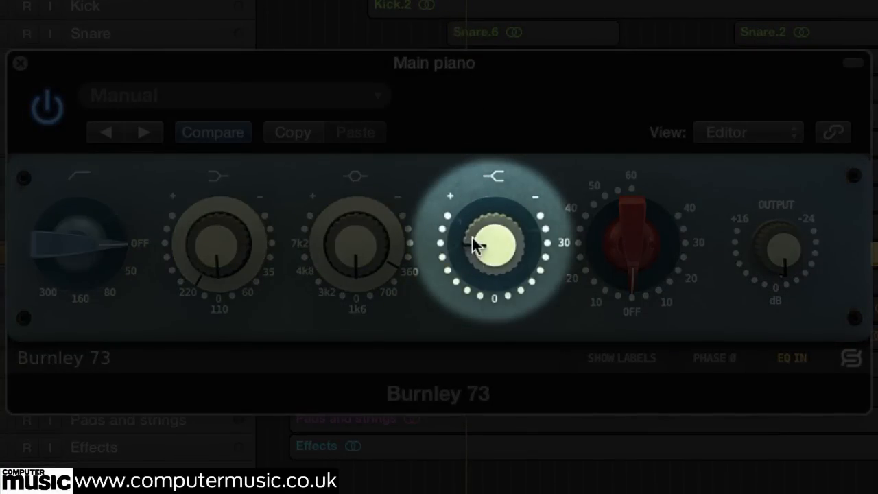
drag(472, 238, 494, 284)
drag(485, 348, 480, 270)
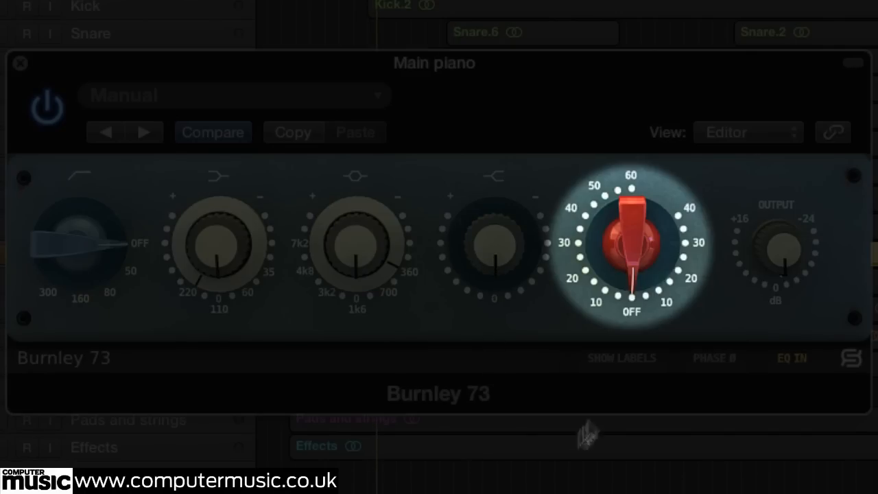
Step: Turn the red gain knob up through the scale that ends at 60, leaving it at about 50
drag(614, 245, 622, 87)
drag(605, 229, 611, 136)
drag(608, 237, 626, 103)
drag(620, 217, 615, 294)
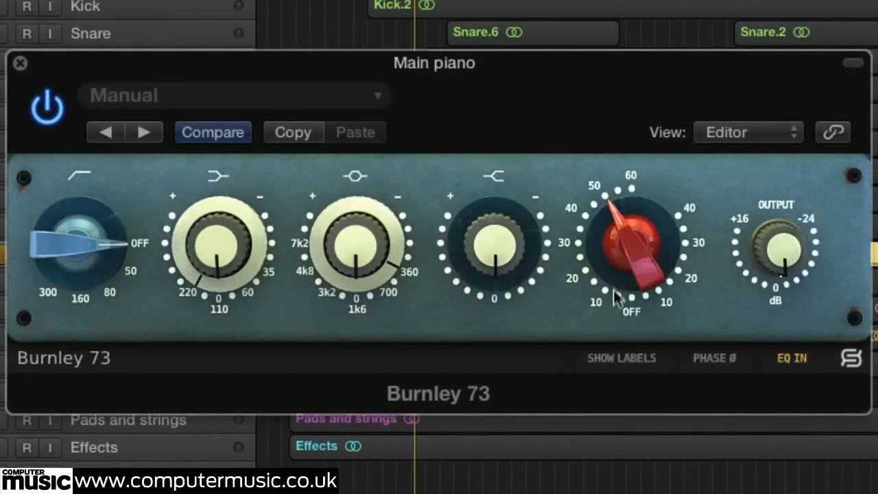
Step: Turn the red gain knob back past OFF and up to 40 on the shorter scale, then return it to OFF
drag(613, 231, 615, 327)
drag(610, 240, 630, 334)
drag(633, 281, 623, 352)
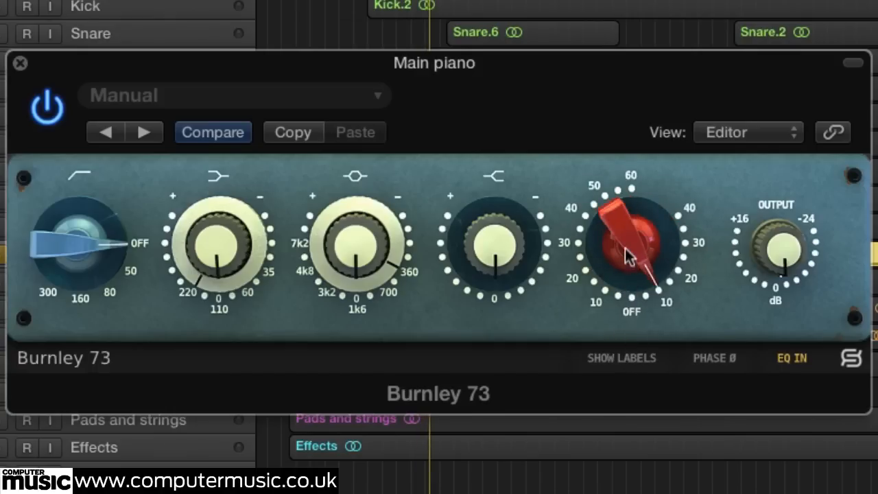
drag(624, 249, 618, 300)
drag(614, 239, 611, 327)
drag(611, 250, 607, 341)
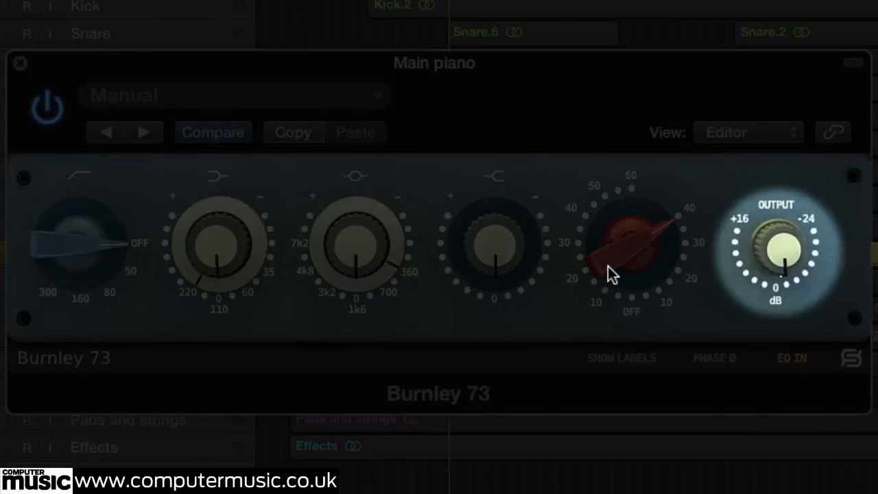
drag(608, 266, 648, 23)
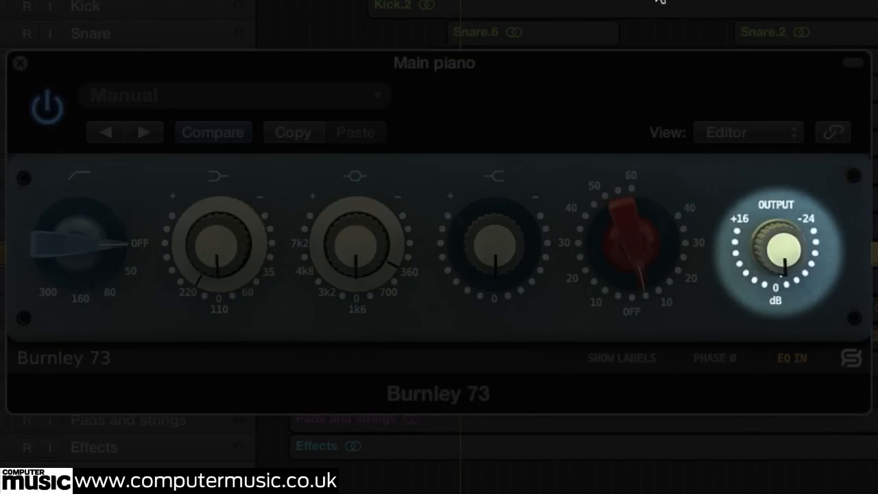
Step: Trim the output level to about 0 dB, then show the control labels for the gain and high-band knobs and hide them
drag(762, 256, 744, 249)
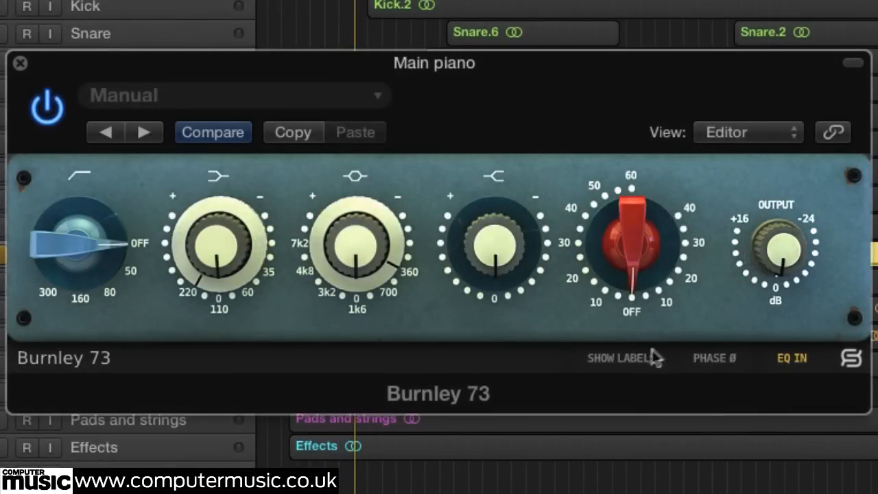
click(622, 357)
mouse_move(634, 271)
mouse_down()
mouse_move(626, 187)
mouse_move(631, 260)
mouse_up()
drag(504, 250, 488, 259)
click(606, 359)
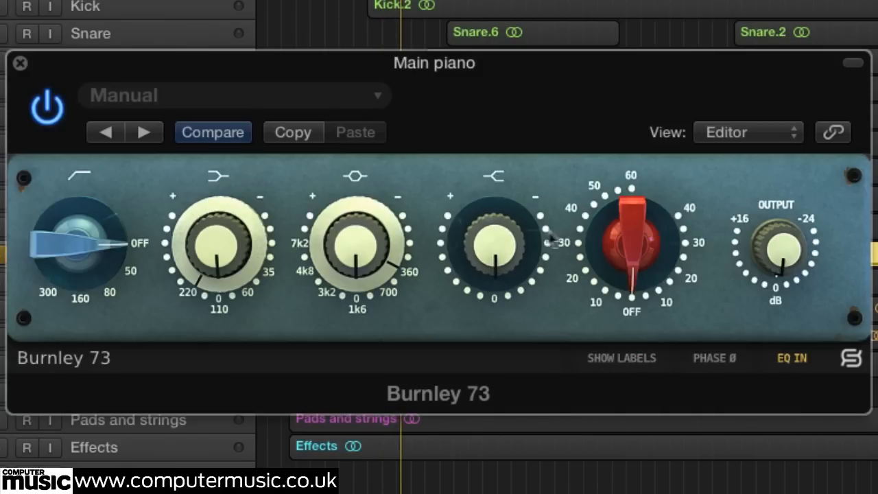
Step: Boost the high band and the mid band in turn, bypassing the mid band to compare, and reduce both gains to just above 0
drag(476, 178, 476, 161)
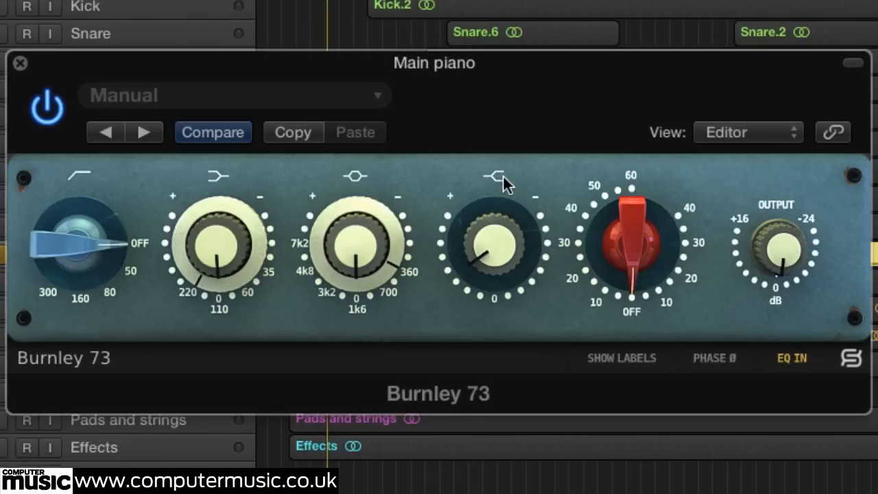
drag(483, 242, 453, 279)
drag(358, 242, 353, 153)
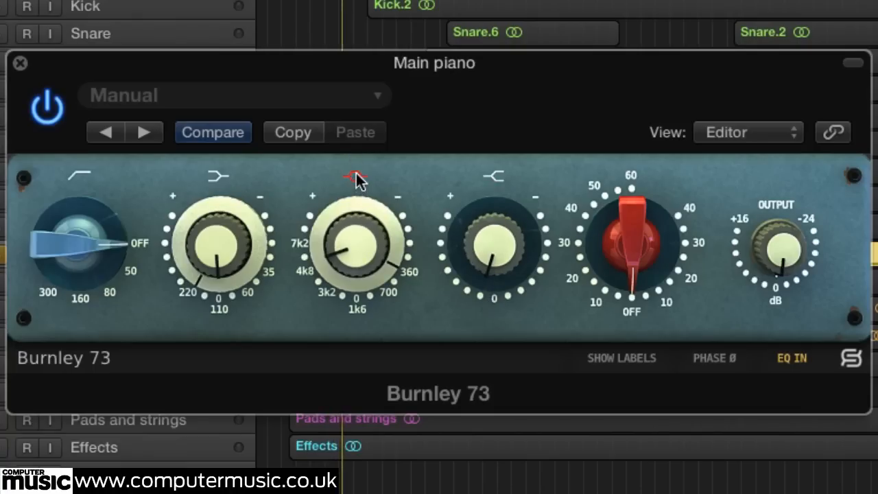
drag(353, 230, 353, 264)
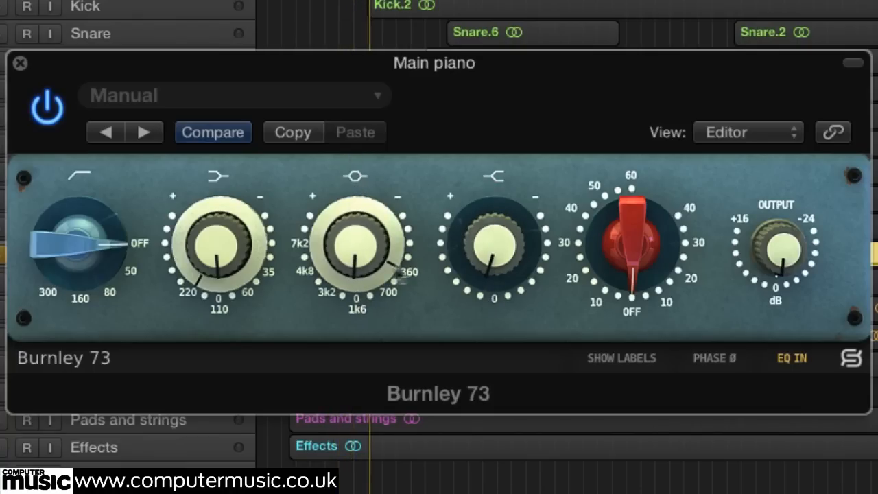
drag(356, 248, 345, 211)
drag(383, 297, 295, 263)
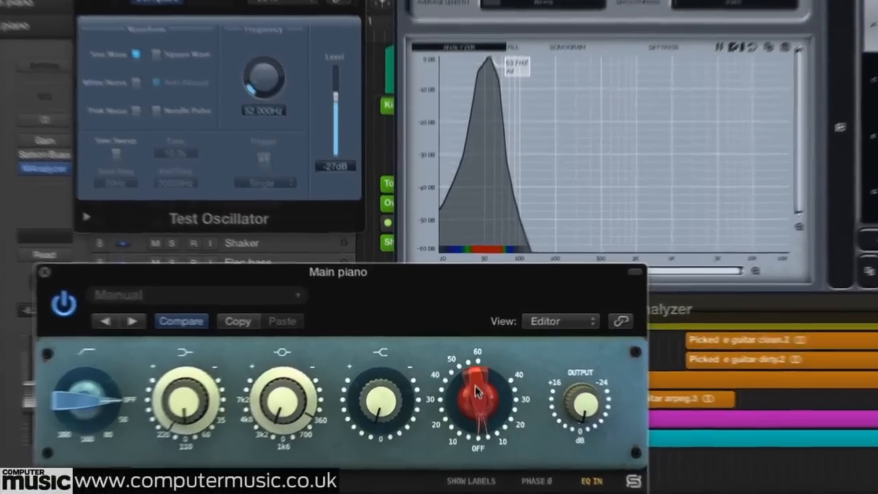
Step: Raise the red gain knob to 40 on the shorter scale and sweep the sine test tone up past 2800 Hz and back to 50 Hz
drag(475, 388, 475, 439)
drag(528, 432, 532, 389)
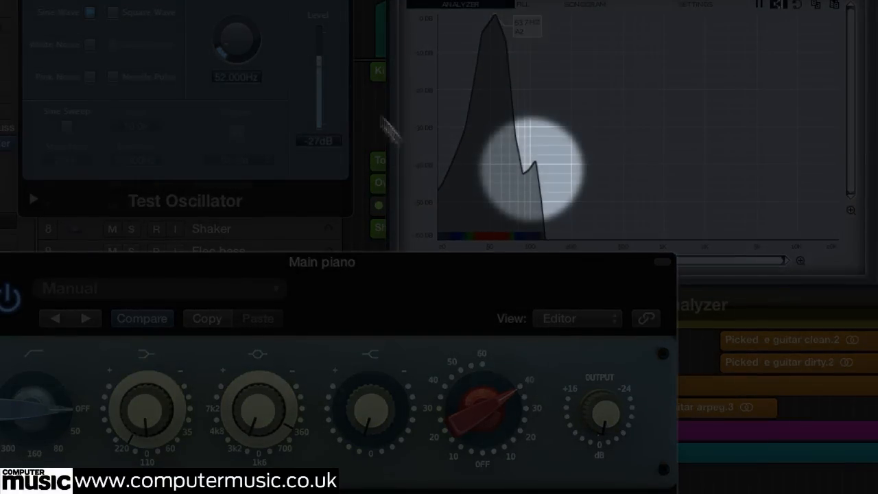
drag(233, 53, 230, 0)
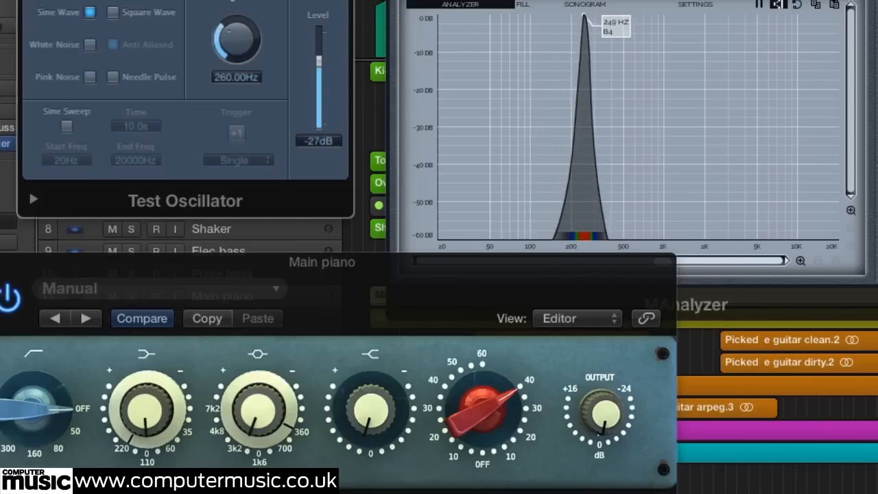
drag(229, 30, 231, 0)
mouse_move(232, 31)
mouse_down()
mouse_move(237, 0)
mouse_move(236, 33)
mouse_up()
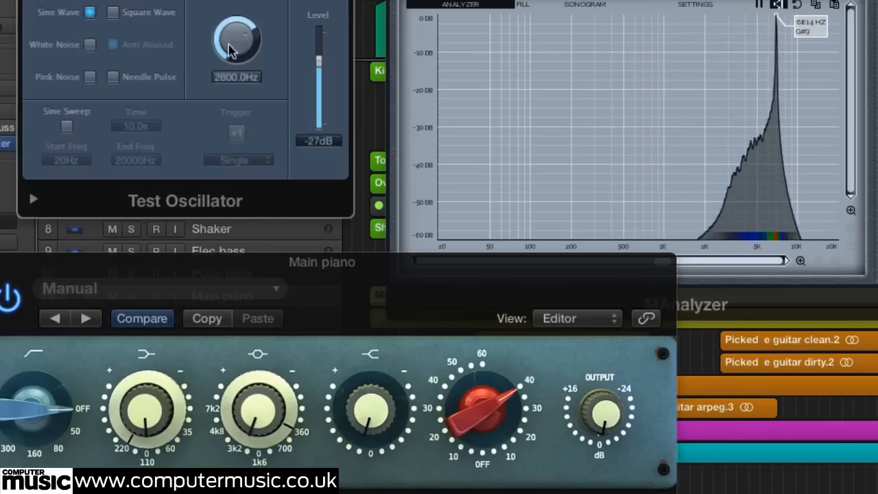
drag(230, 144, 221, 191)
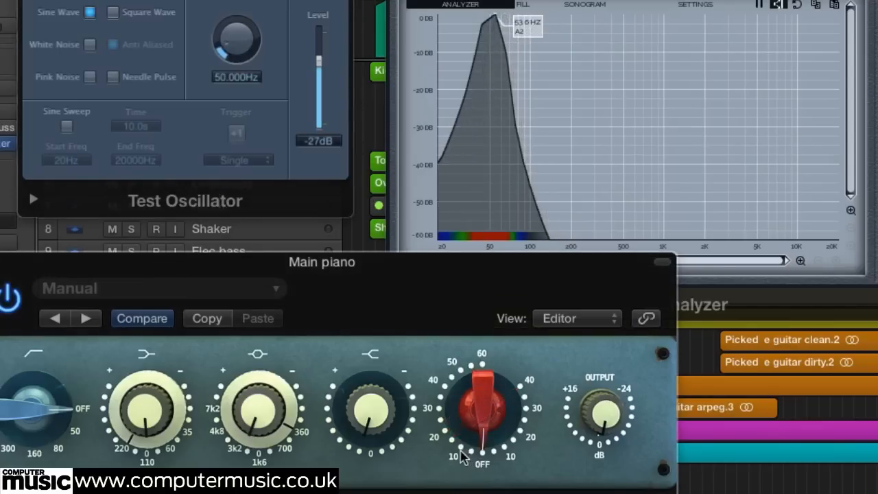
Step: Set the red gain knob to 60 and sweep the sine test tone upward and back down to 48 Hz
drag(458, 451, 481, 360)
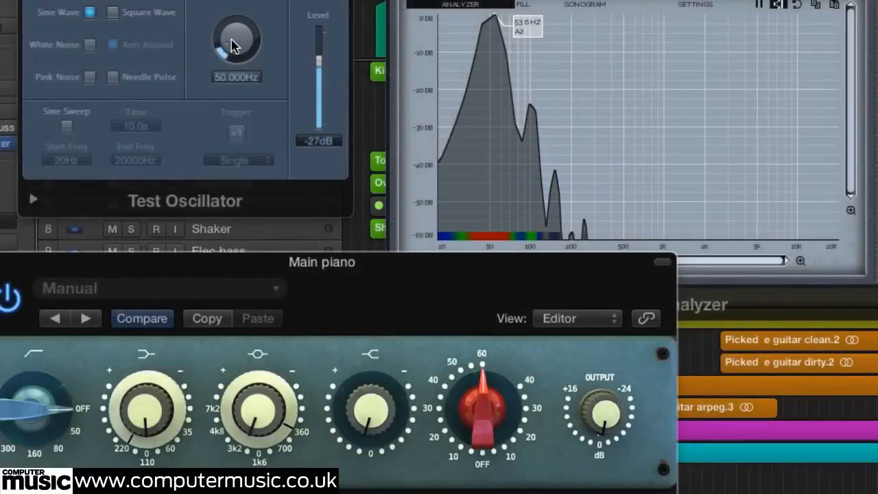
drag(231, 40, 234, 17)
drag(234, 56, 226, 150)
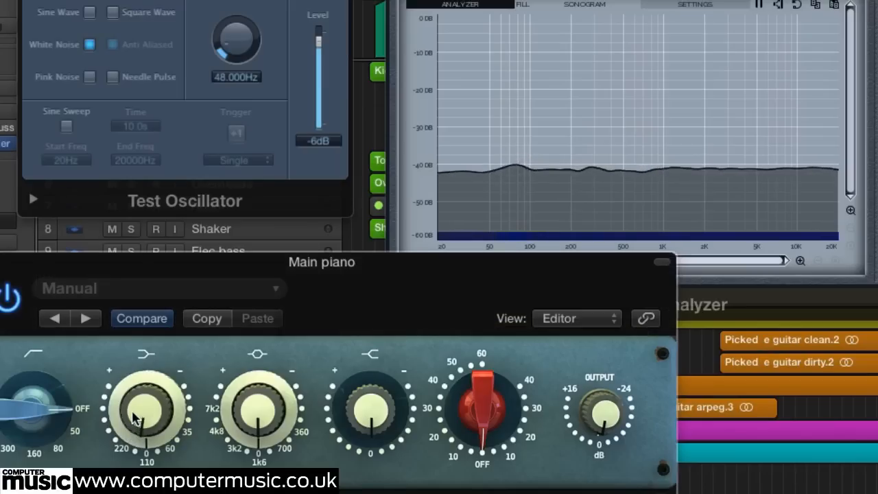
Step: Vary the low band's gain at 110 with white noise running through the EQ, and return it to 0
drag(125, 345, 148, 461)
drag(133, 490, 124, 439)
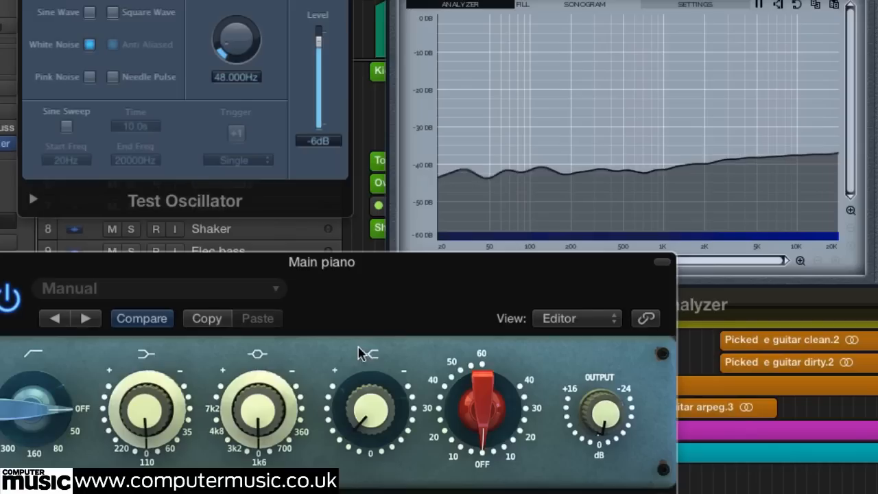
Step: Boost the high shelf band strongly on the white noise, toggling the band's bypass to compare
drag(355, 391, 353, 355)
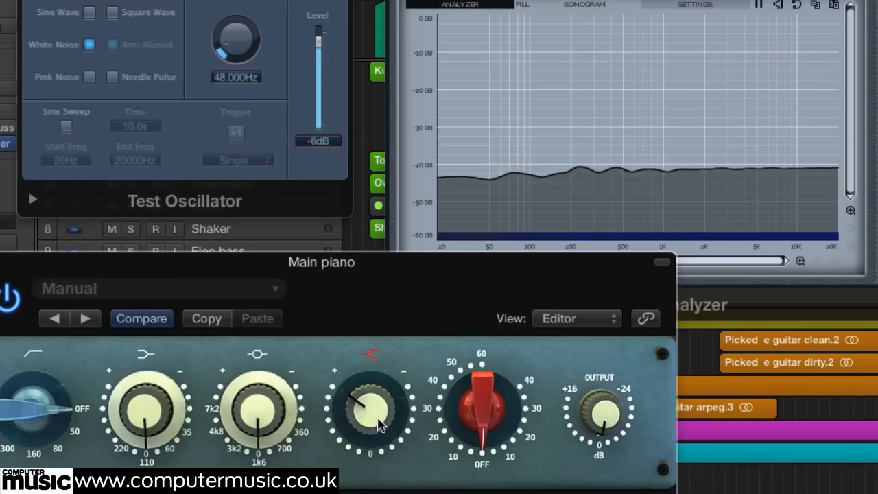
drag(374, 414, 374, 404)
drag(372, 356, 380, 218)
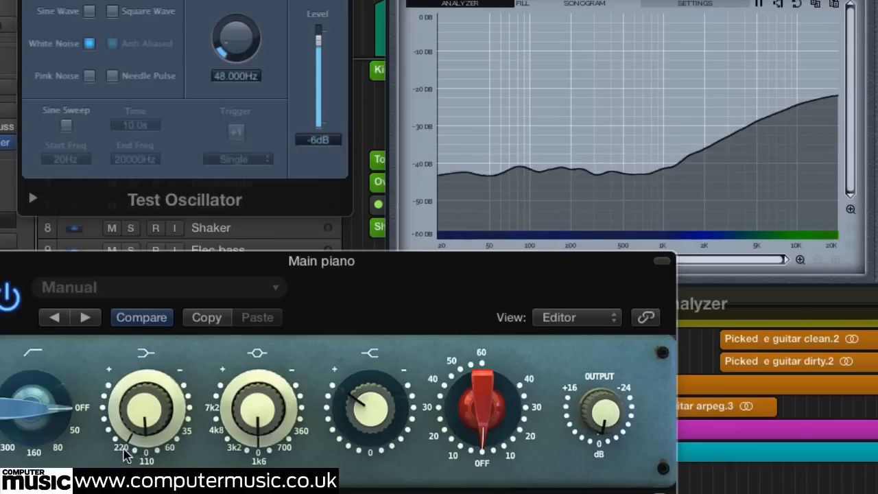
Step: Boost the low band and the 1k6 mid band strongly on the white noise, and examine the mid peak on the analyzer
drag(133, 343, 147, 278)
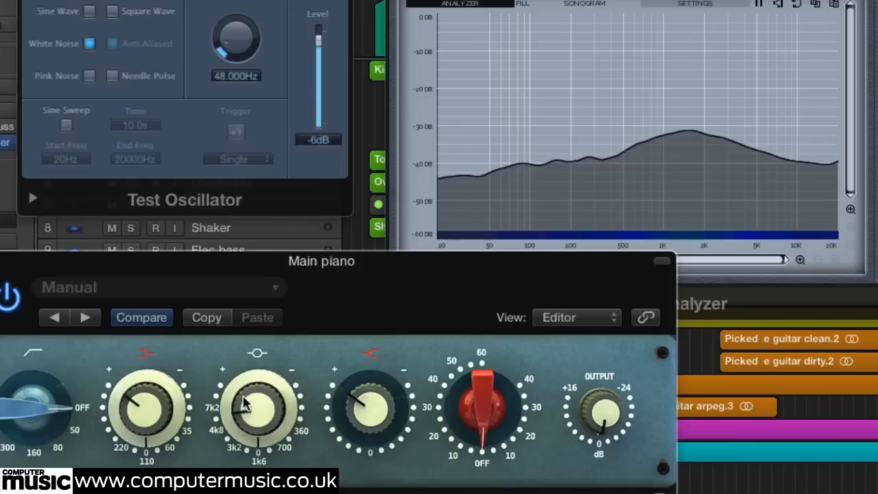
drag(244, 389, 241, 364)
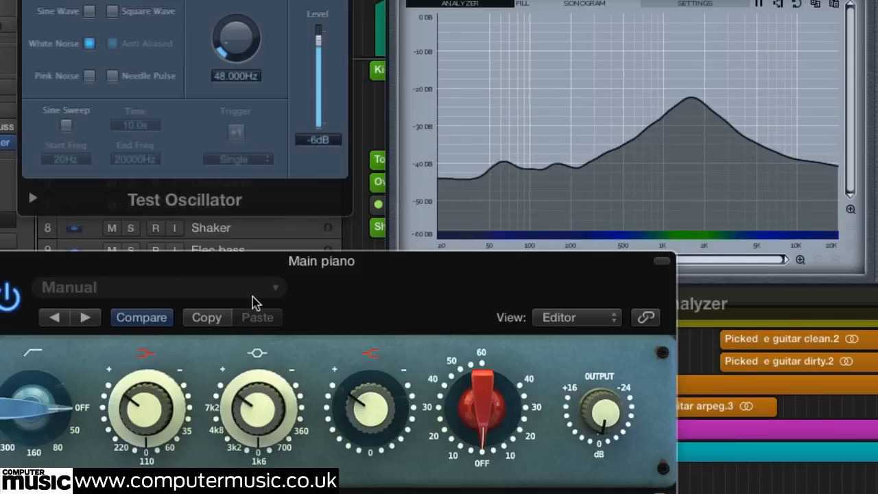
mouse_move(682, 108)
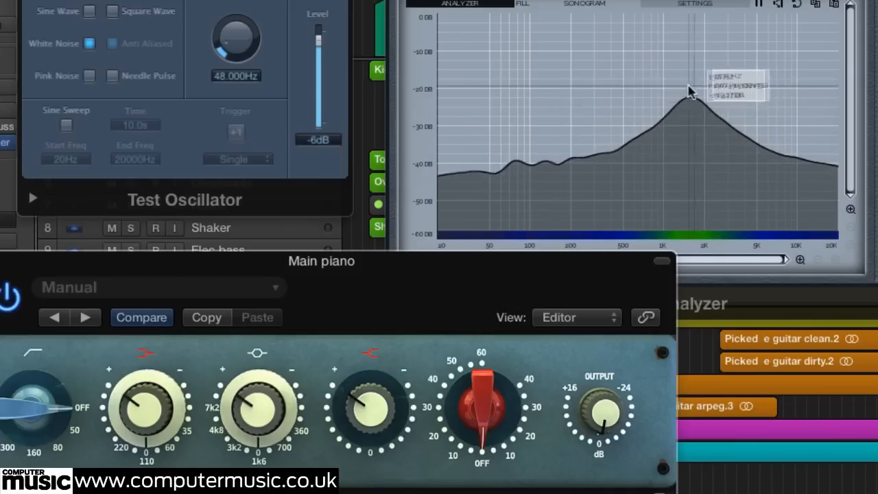
click(678, 109)
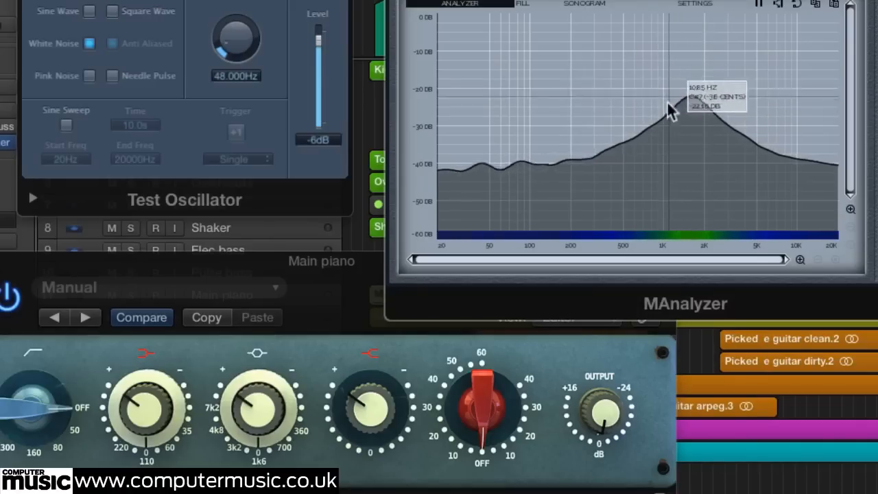
Step: Move the boosted mid band's frequency to 4k8 and vary the band on the white noise
click(243, 455)
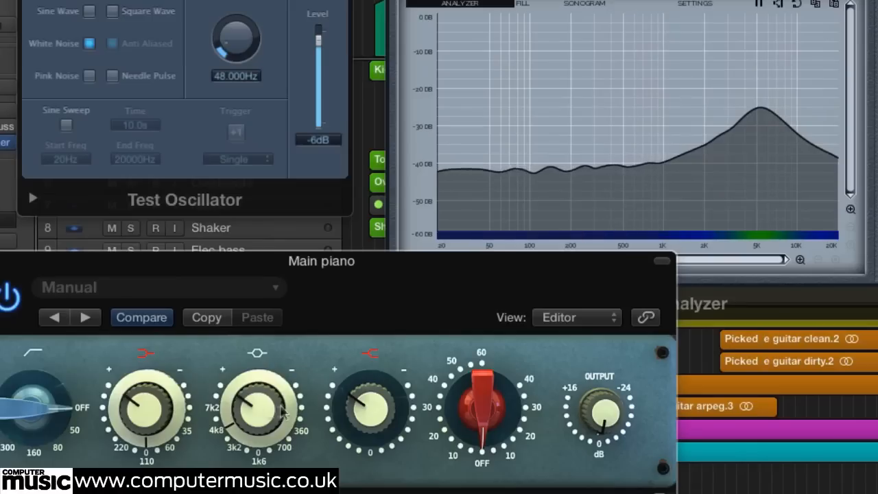
drag(243, 411, 244, 445)
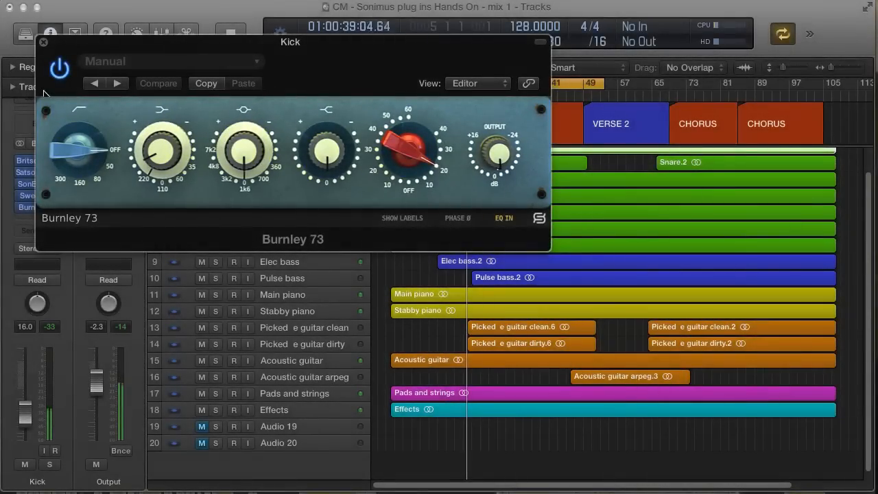
Step: Close the kick's EQ window and solo the selected drum channels, Kick through Room, while the chorus plays
click(42, 42)
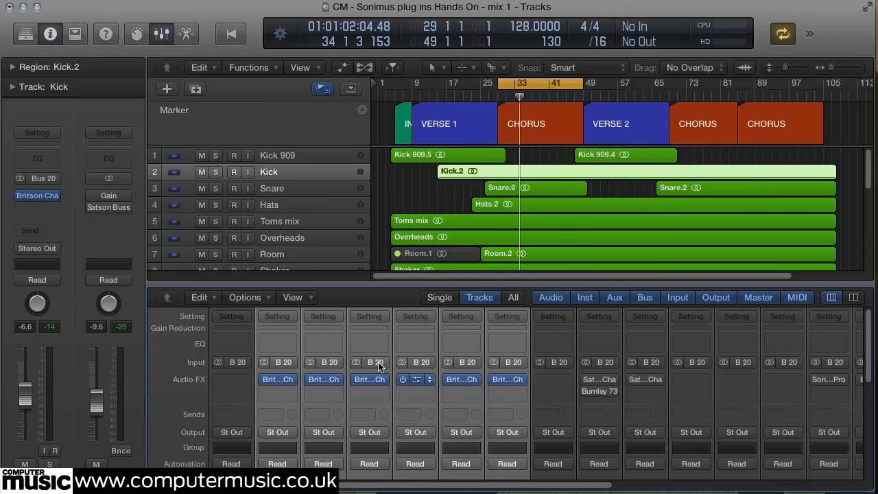
key(space)
mouse_move(371, 382)
scroll(371, 382, down, 10)
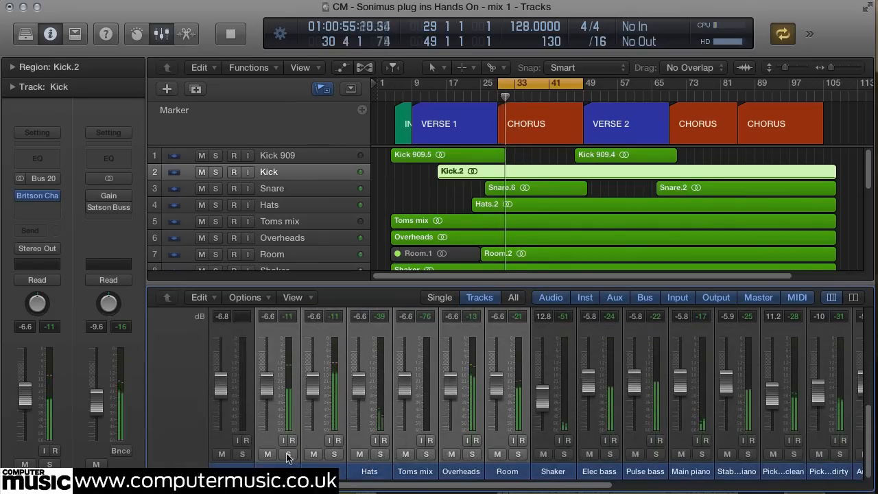
click(380, 454)
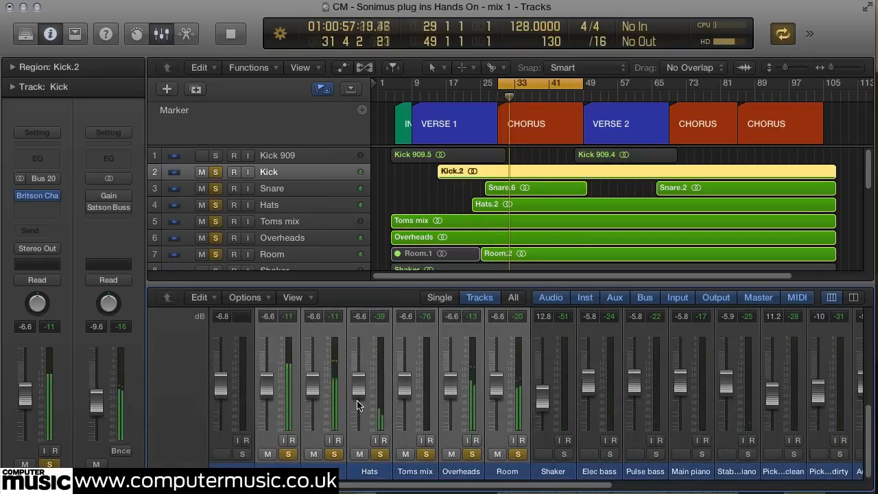
scroll(356, 402, up, 10)
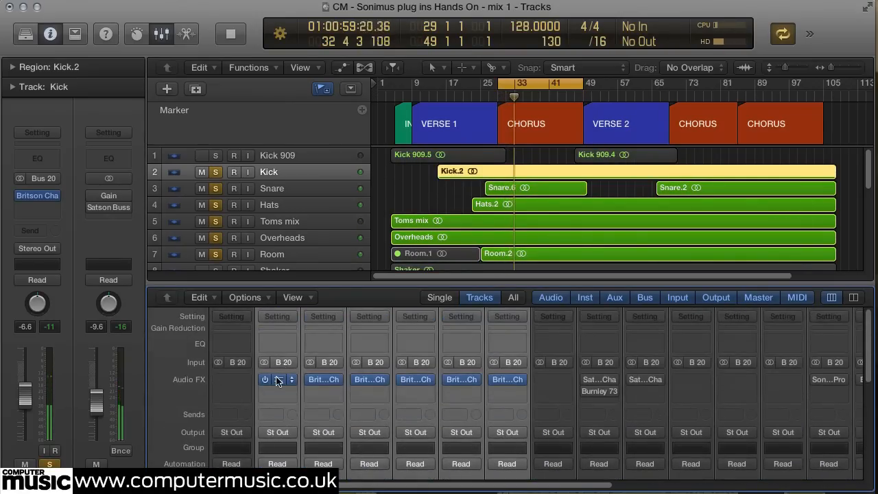
Step: Raise the Britson Channel gain on the Kick and lower only the Kick's mixer fader to -11.2 dB
click(277, 381)
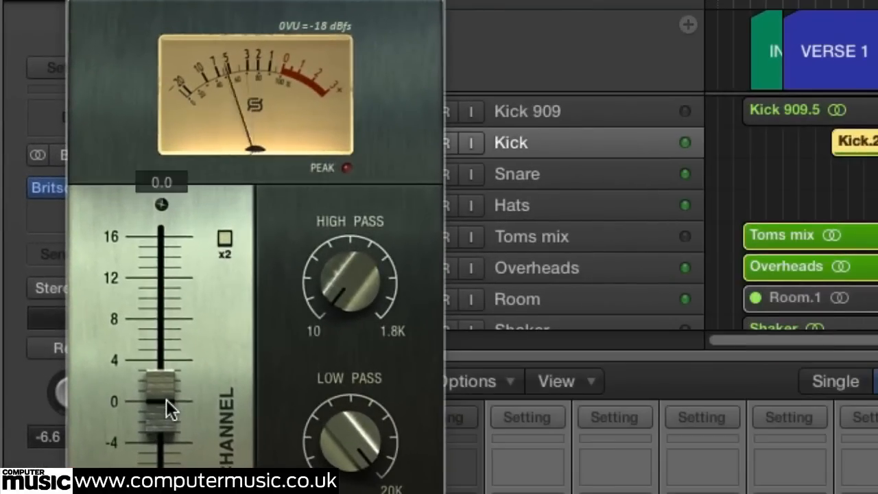
drag(166, 399, 168, 385)
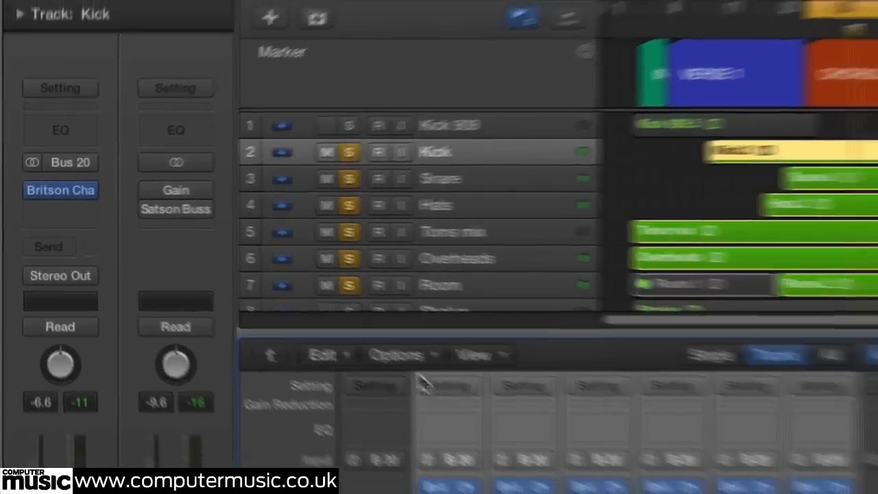
scroll(309, 353, down, 6)
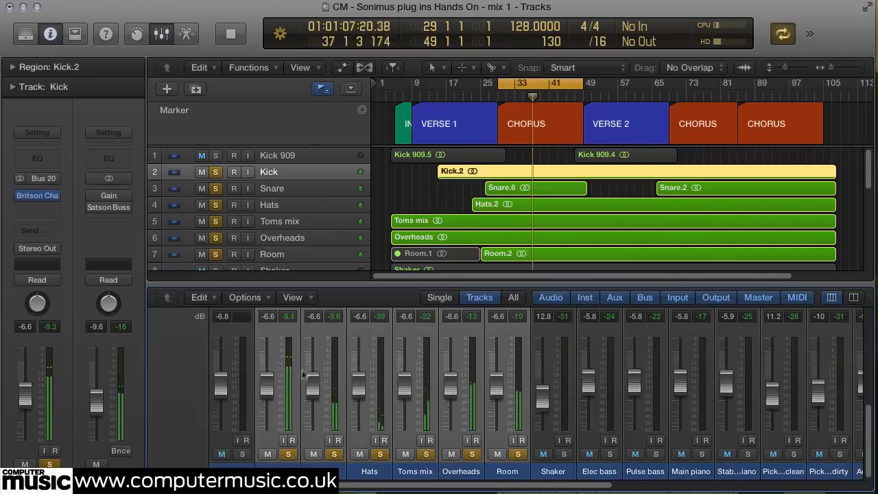
click(252, 364)
click(276, 396)
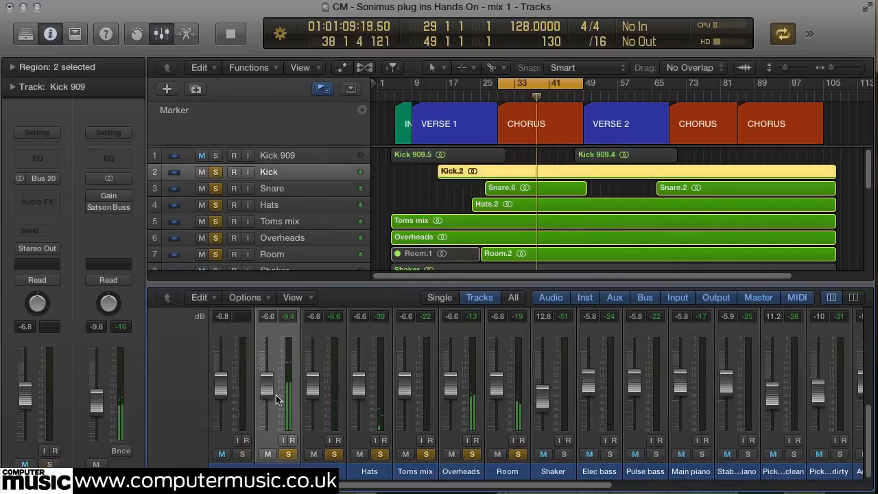
drag(266, 391, 267, 405)
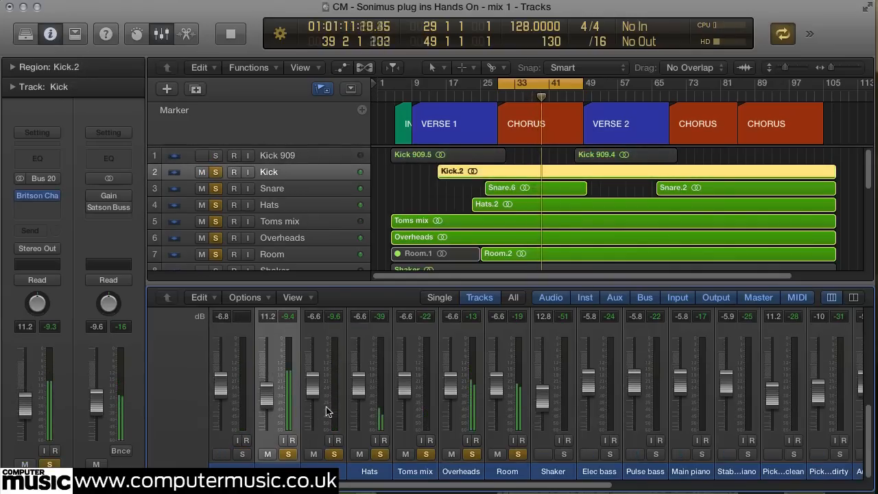
Step: Raise the Snare's Britson Channel gain to 10.1 and lower the Snare's mixer fader to -15.6 dB
scroll(329, 390, up, 6)
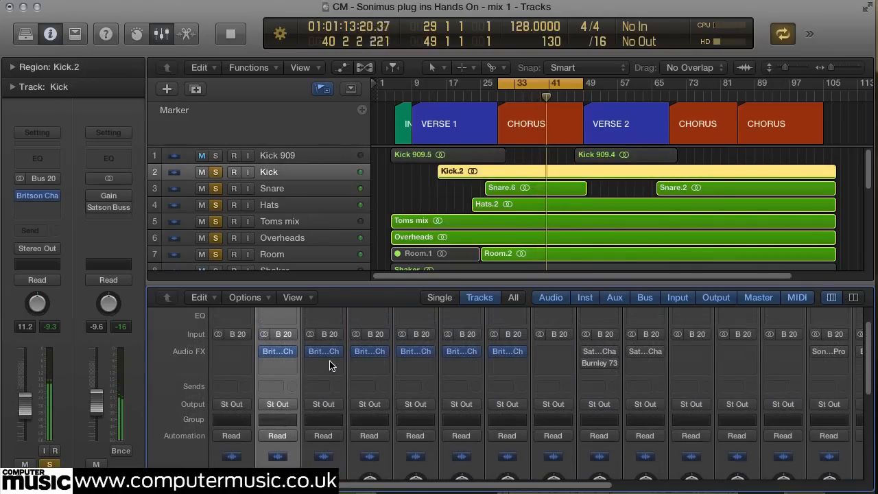
click(327, 353)
drag(102, 329, 98, 265)
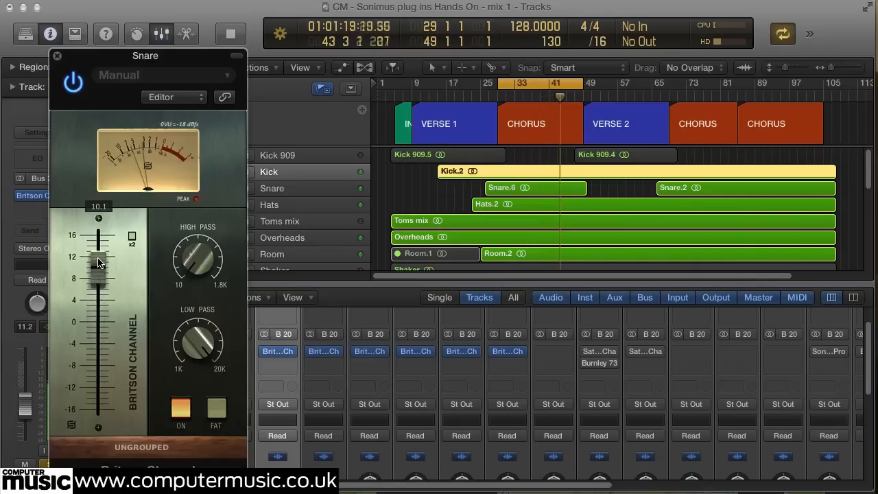
scroll(329, 370, down, 5)
drag(312, 385, 298, 419)
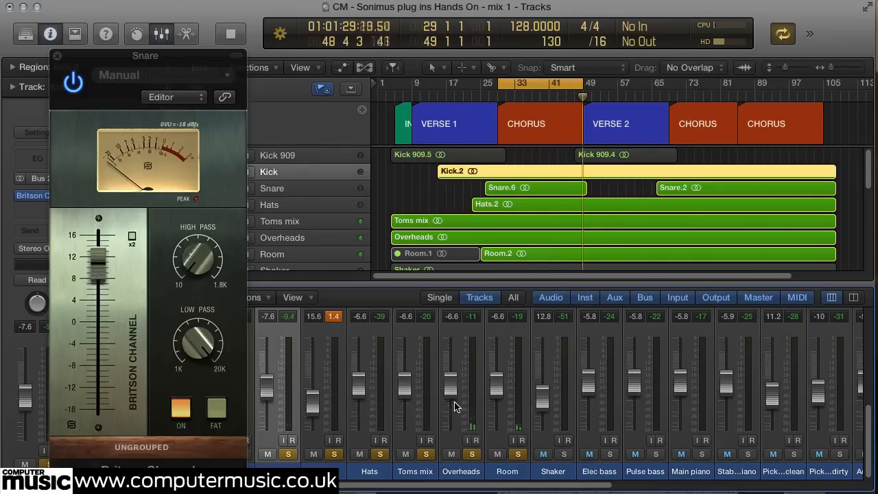
Step: Raise the Overheads' Britson Channel gain to about 10 and lower the Overheads' mixer fader to -13.8 dB
key(space)
scroll(467, 404, up, 5)
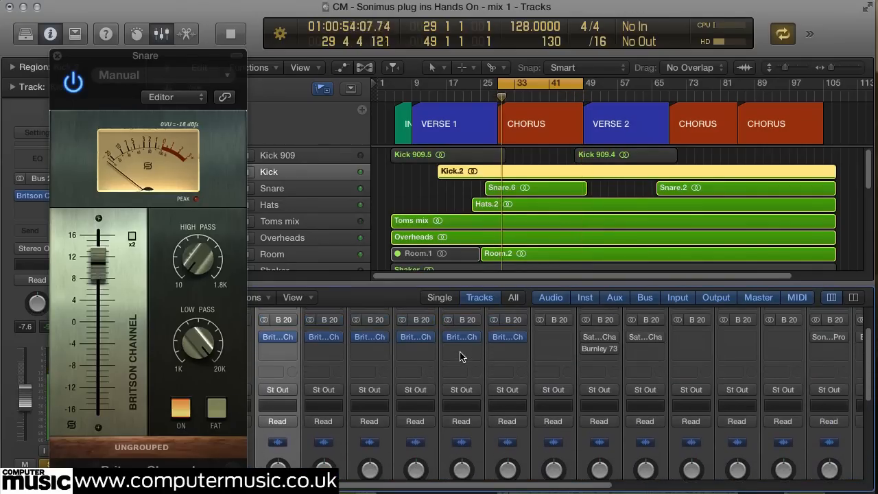
click(462, 338)
drag(120, 352, 124, 286)
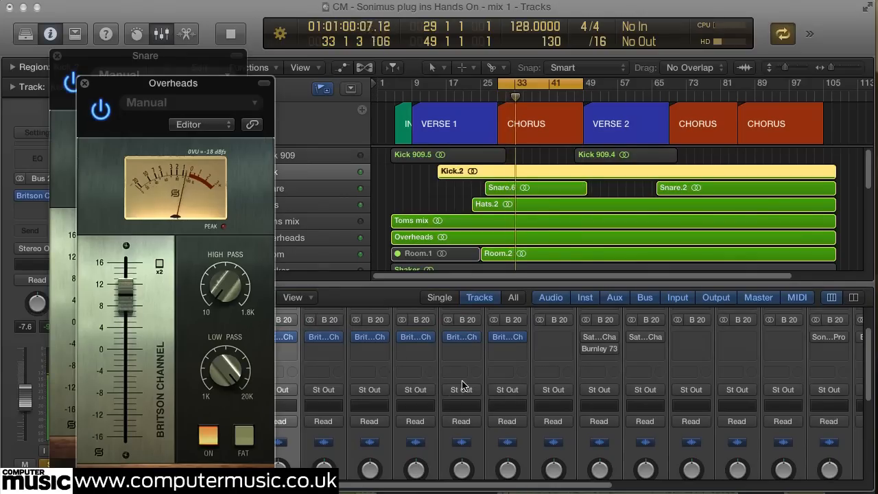
scroll(463, 386, down, 5)
drag(451, 388, 450, 403)
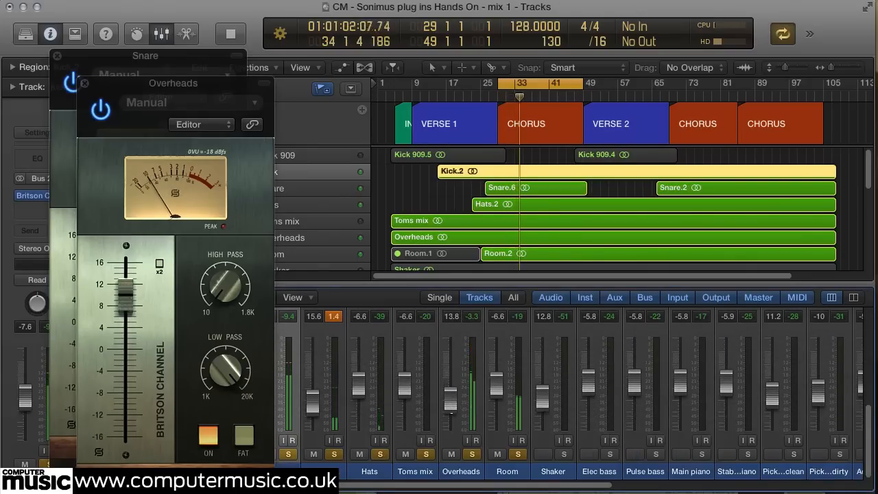
Step: Raise the Room channel's Britson Channel gain to about 9, moving its window clear of the others
scroll(513, 391, up, 5)
click(507, 380)
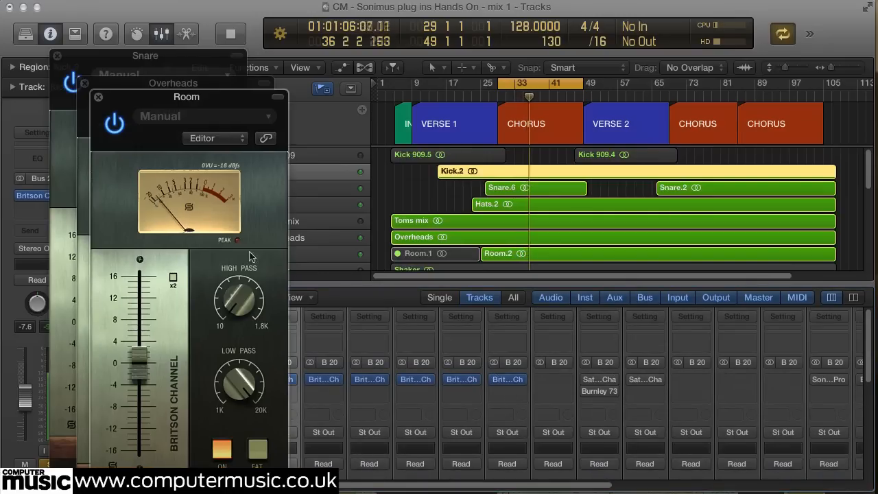
drag(163, 107, 198, 65)
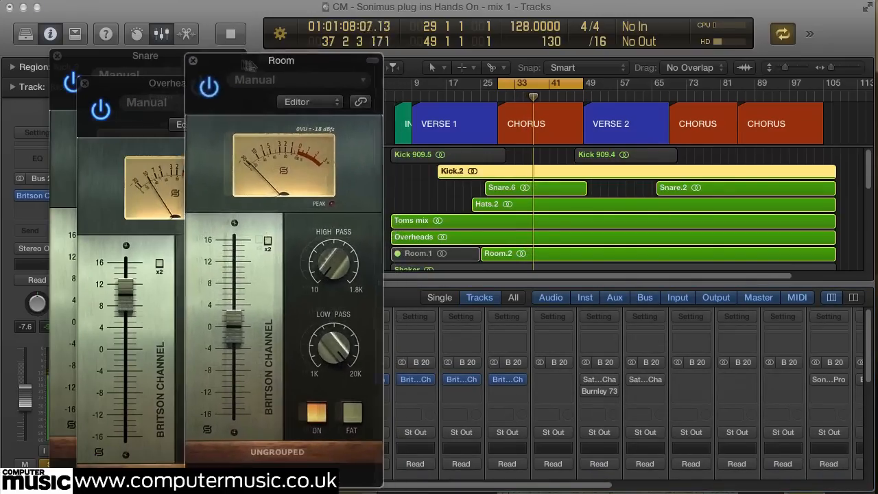
drag(172, 320, 177, 251)
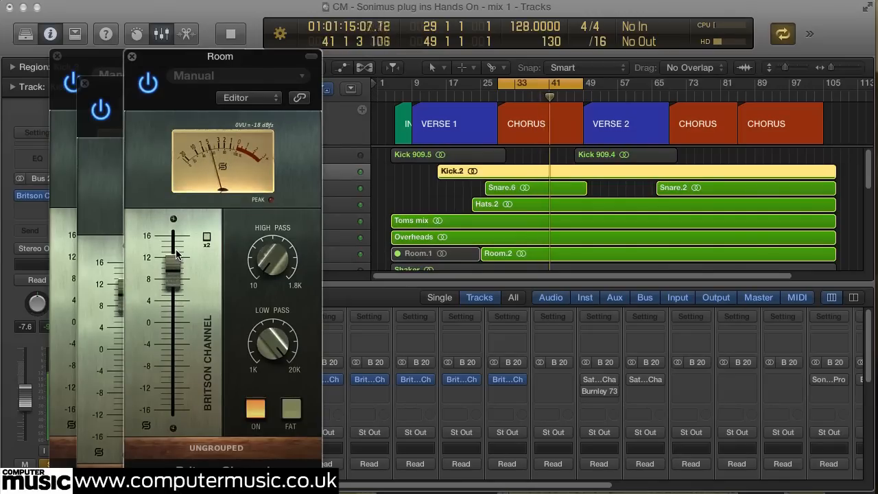
Step: Close the three Britson Channel windows and rebalance the drum faders, with Kick at -5.6 dB and Snare at -12.8 dB
click(132, 56)
click(85, 83)
click(57, 55)
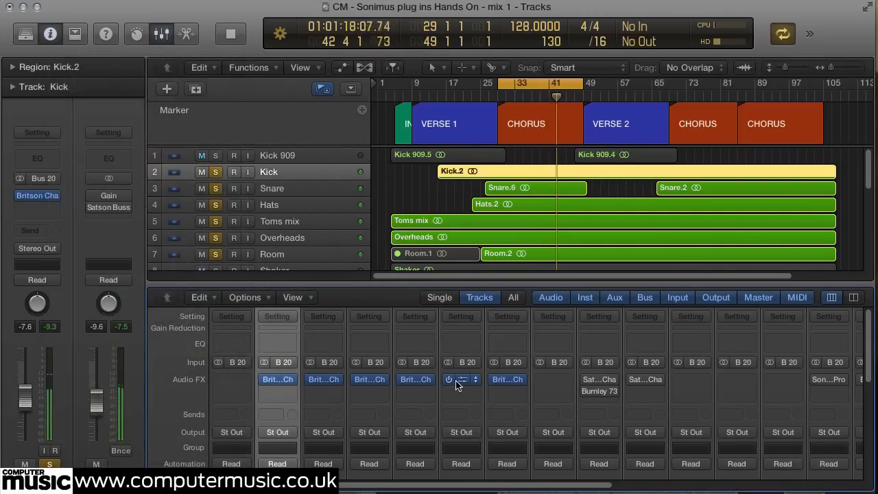
scroll(502, 394, down, 5)
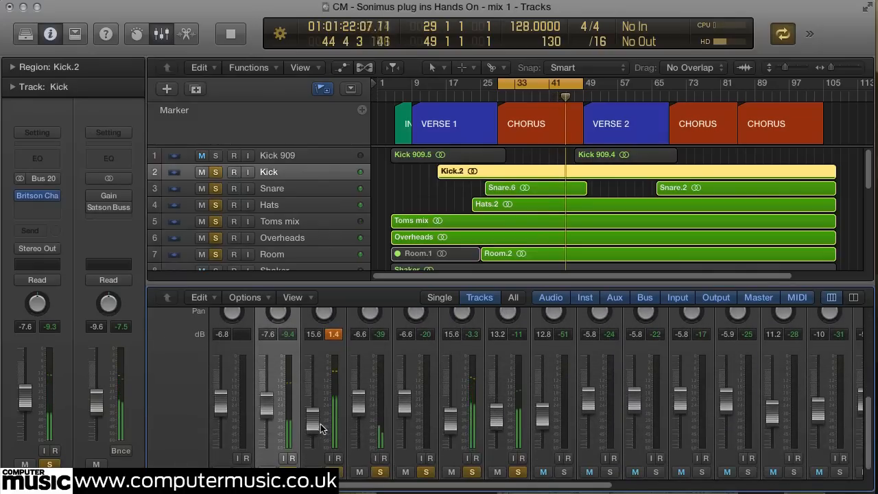
drag(275, 412, 312, 410)
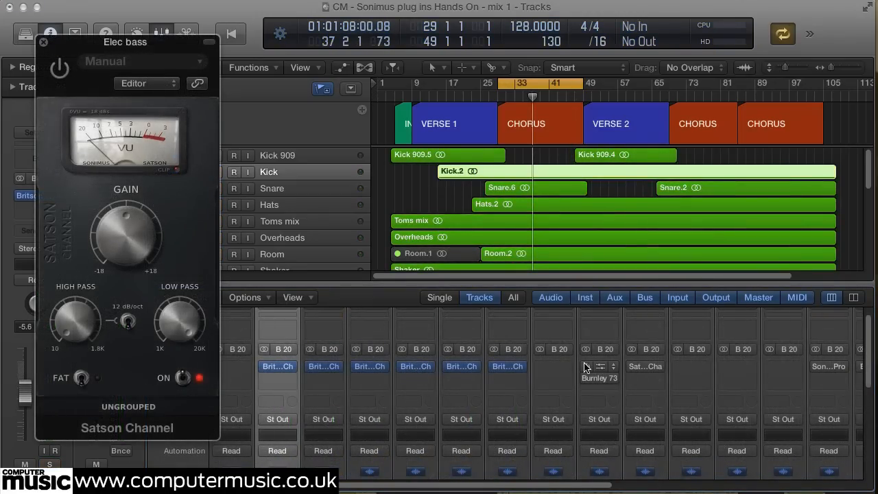
Step: Solo the Elec bass channel in the mixer and start playback
scroll(591, 417, down, 10)
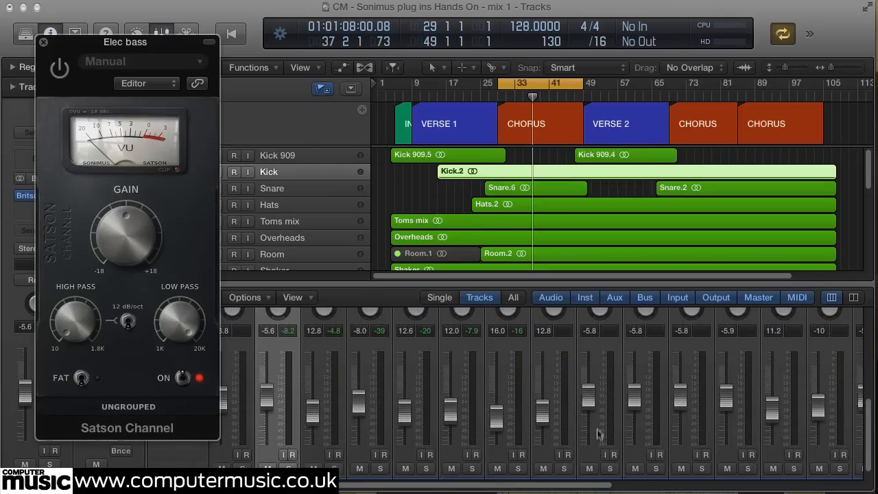
click(607, 468)
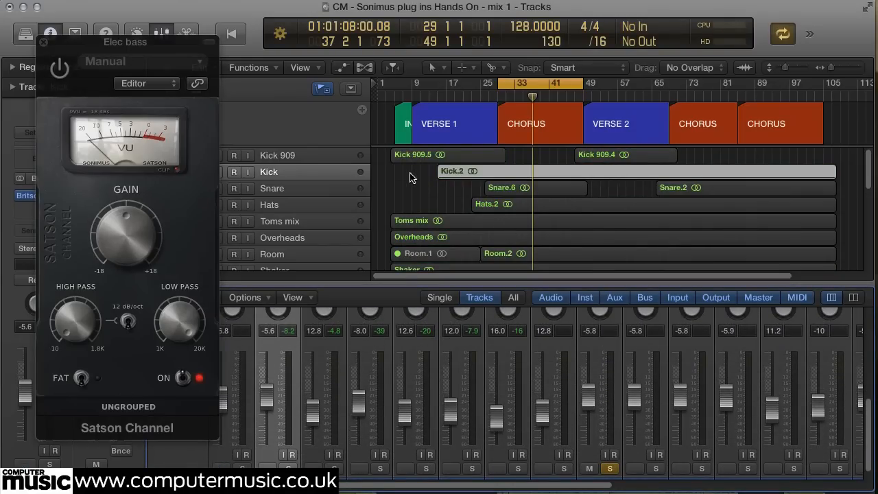
key(space)
Step: Enable the Elec bass's Satson Channel with its gain raised, and lower the channel's mixer fader to -11.2 dB
drag(118, 220, 117, 189)
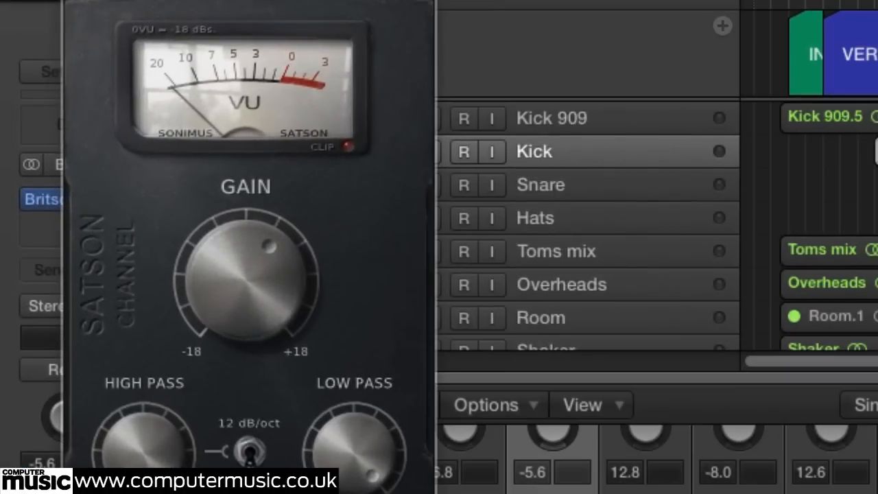
drag(199, 242, 202, 217)
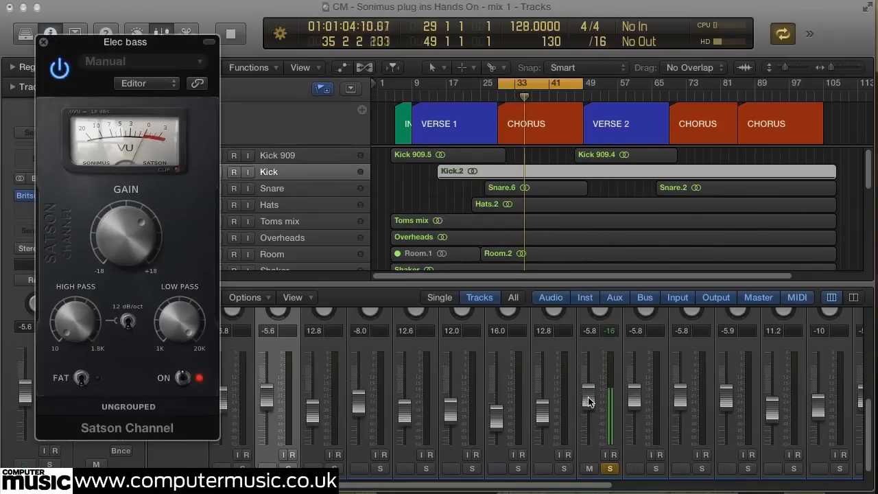
drag(588, 397, 588, 412)
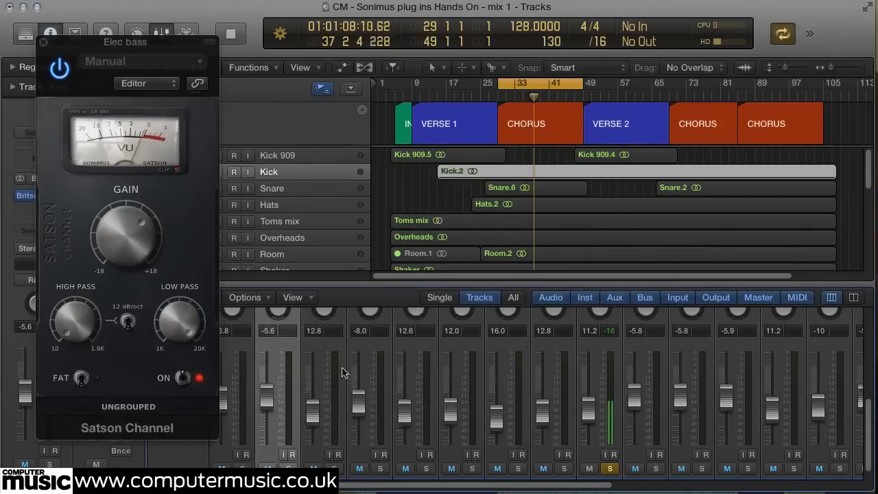
click(43, 43)
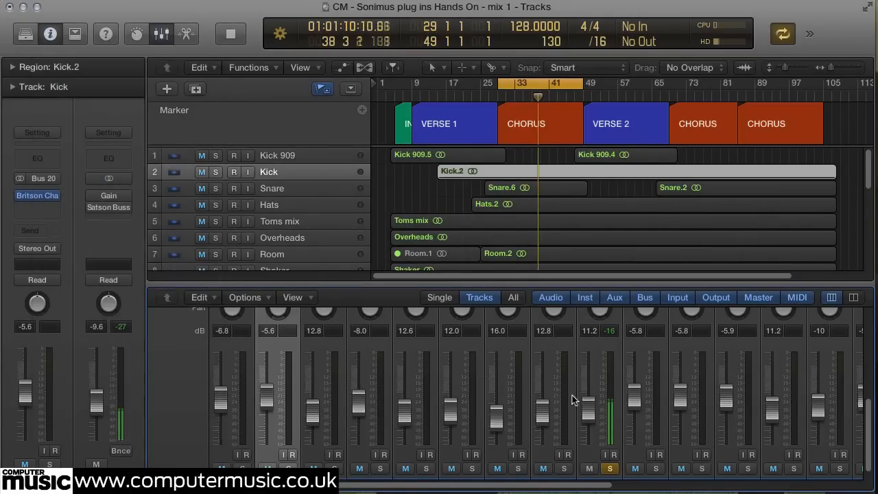
Step: Open the Pulse bass channel's Satson Channel and solo Pulse bass in place of Elec bass
scroll(621, 381, up, 10)
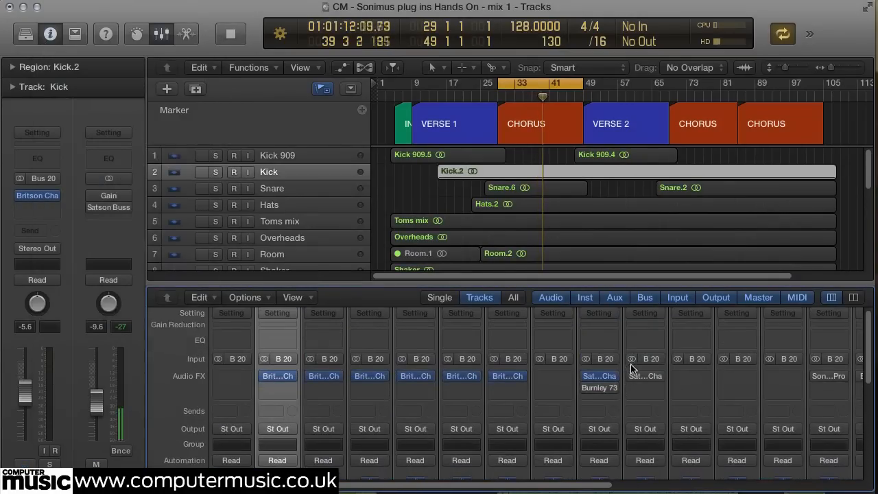
click(643, 377)
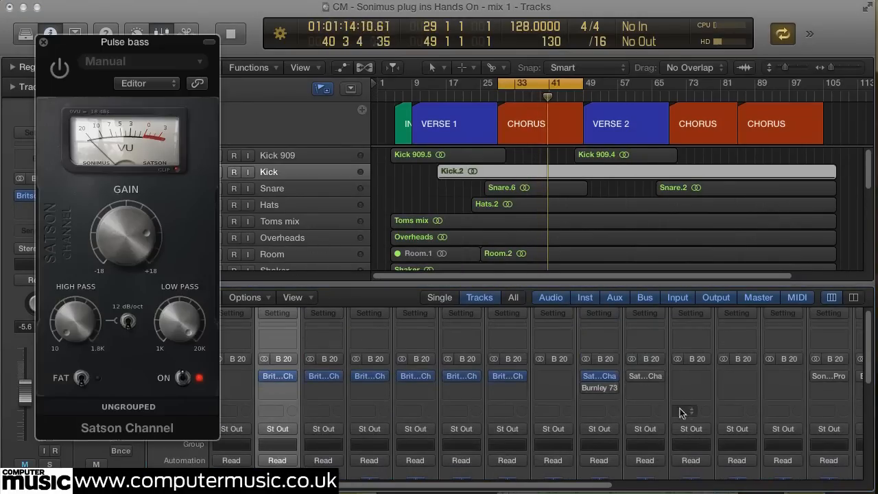
scroll(655, 425, down, 10)
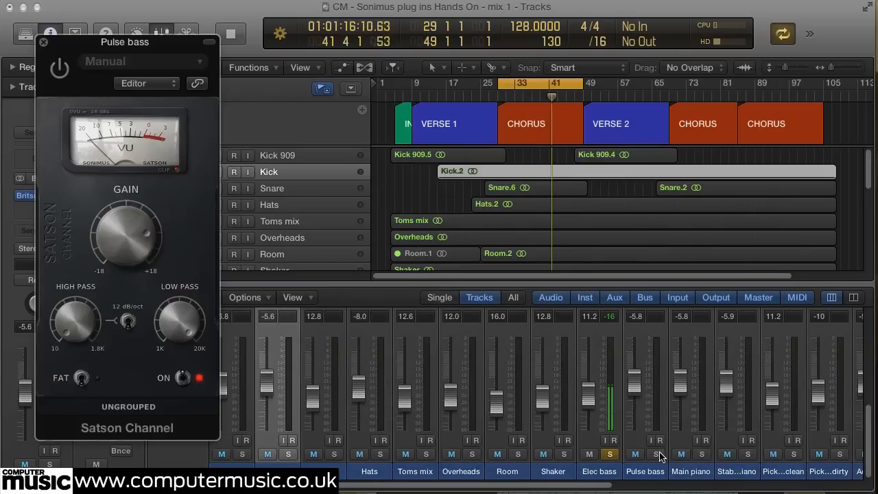
click(656, 454)
click(610, 455)
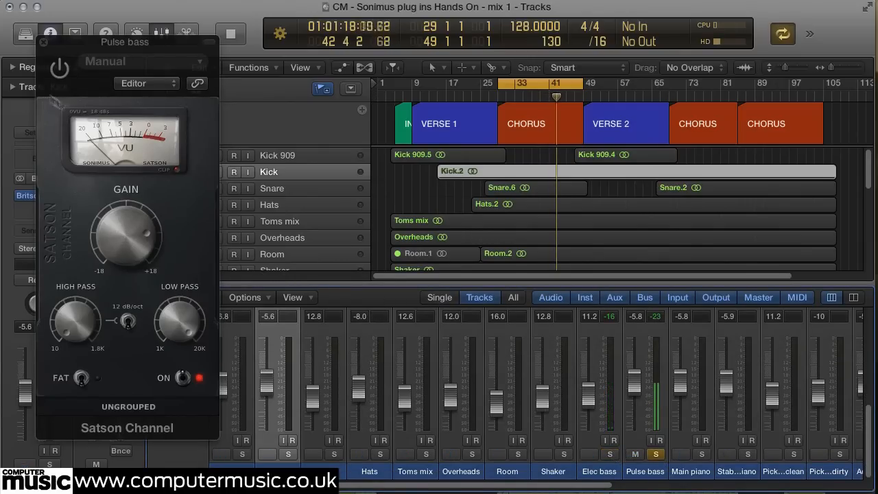
Step: Enable the Pulse bass's Satson Channel, adjust its gain, close its window and lower the channel's mixer fader to -11.0 dB
click(53, 72)
mouse_move(107, 232)
mouse_down()
mouse_move(108, 247)
mouse_move(104, 212)
mouse_move(106, 234)
mouse_up()
click(43, 42)
drag(634, 387, 634, 392)
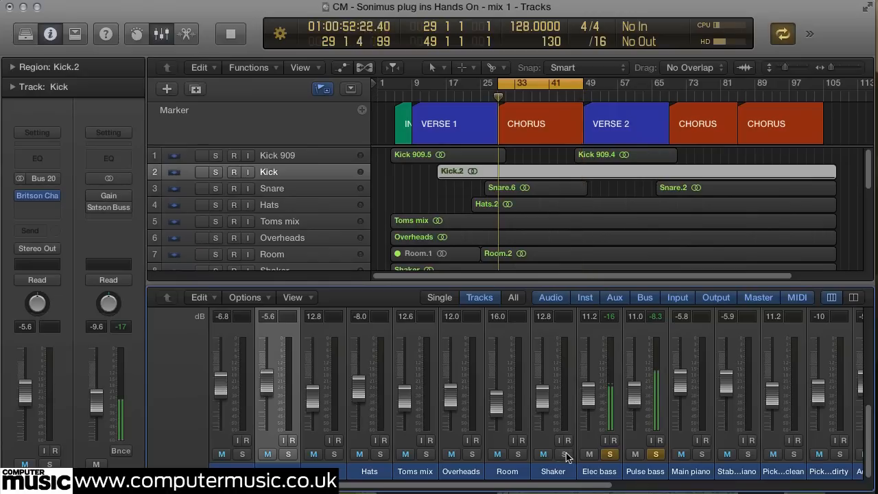
Step: Solo the six drum channels from Kick to Room alongside the basses, and set the faders to -8.6 dB for Elec bass and -16.6 dB for Pulse bass
click(518, 454)
click(472, 454)
click(426, 454)
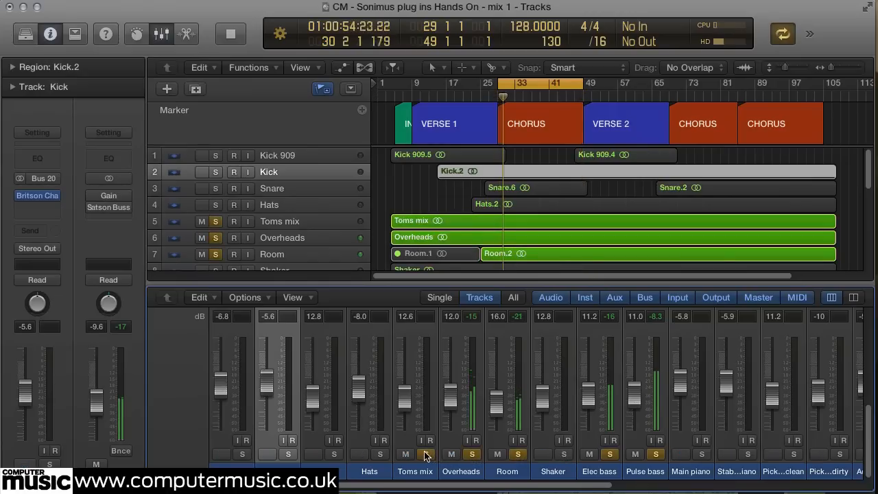
click(380, 454)
click(334, 453)
click(289, 454)
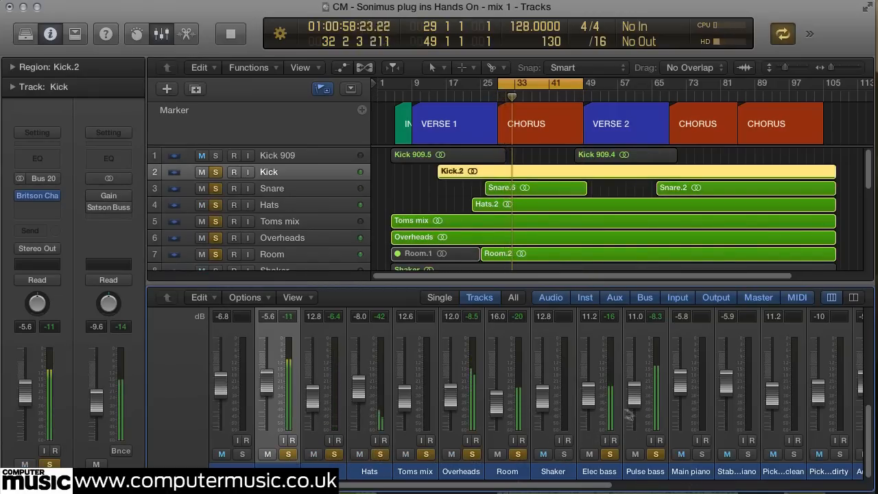
drag(588, 398, 635, 411)
drag(590, 386, 596, 403)
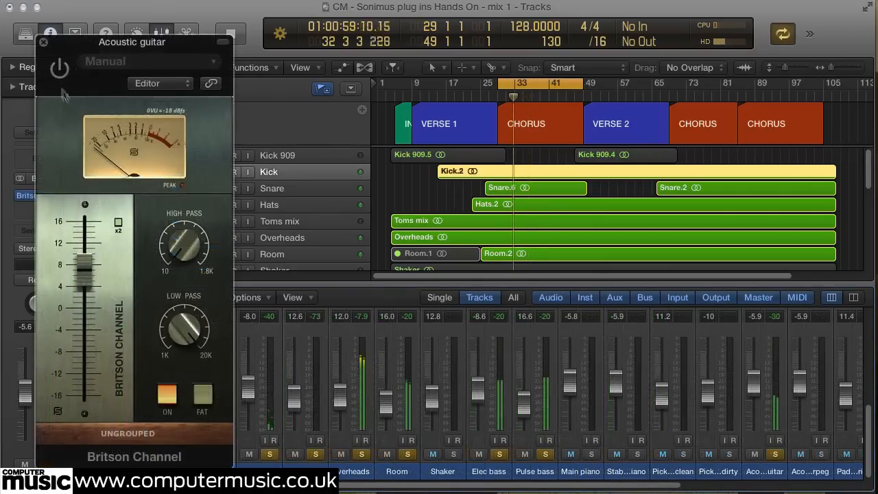
Step: Enable the Acoustic guitar's Britson Channel, raise its gain to about 16 and lower the channel's mixer fader to -14.0 dB
click(60, 68)
drag(85, 264, 85, 257)
drag(87, 241, 88, 215)
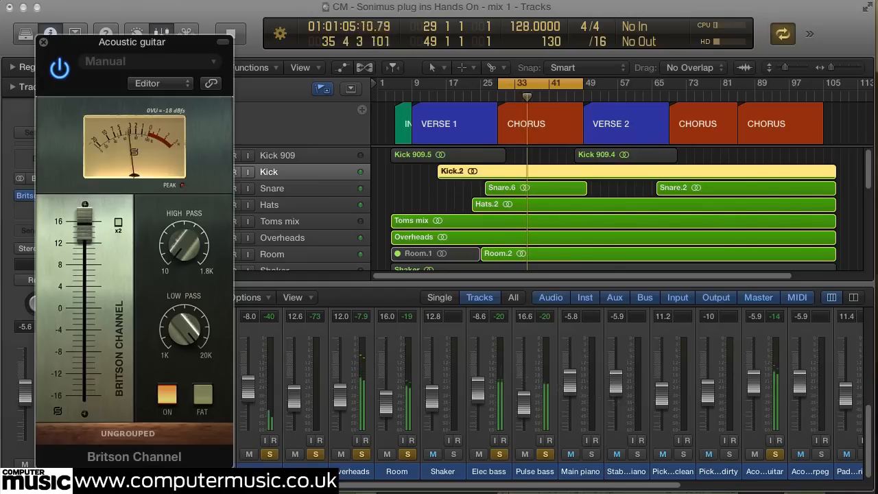
mouse_move(754, 388)
mouse_down()
mouse_move(754, 411)
mouse_move(754, 403)
mouse_up()
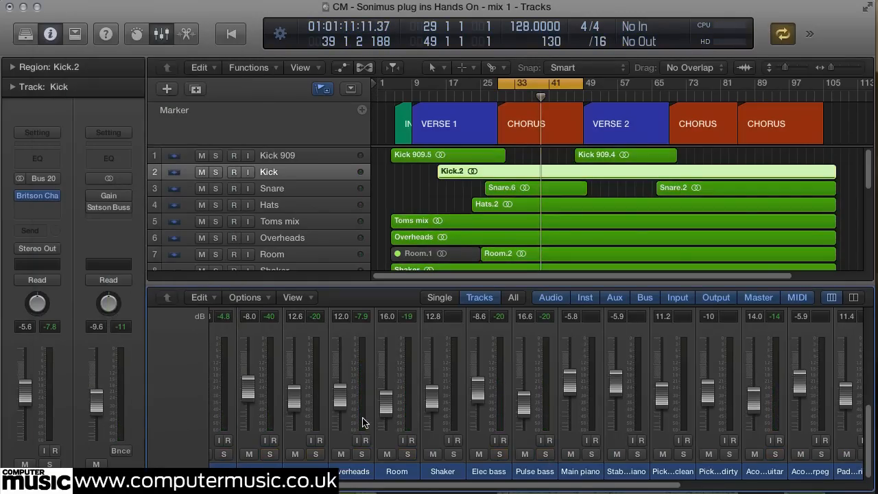
Step: Select the drum channels from Kick to Room together and route their outputs to Bus 1
scroll(363, 421, left, 5)
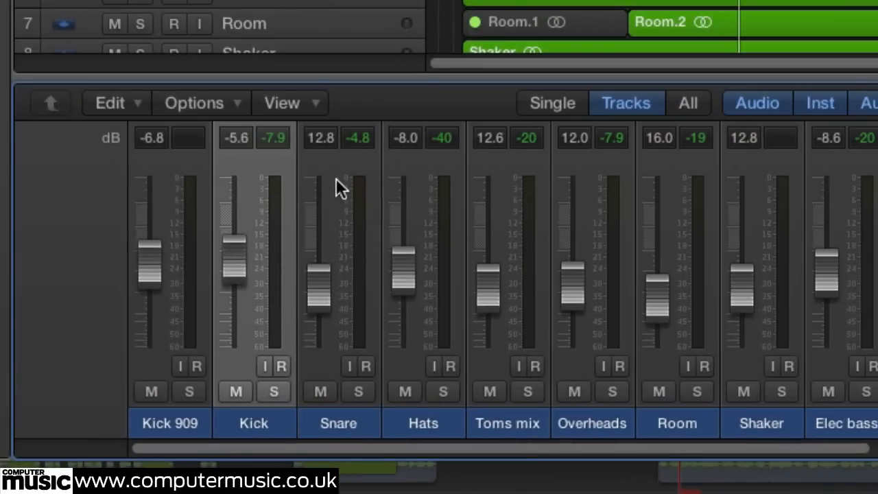
shift+click(322, 339)
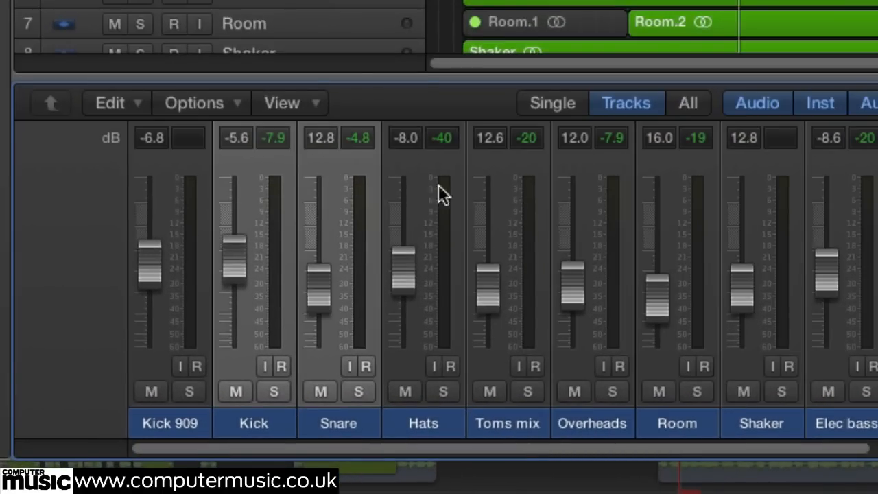
shift+click(380, 333)
shift+click(591, 173)
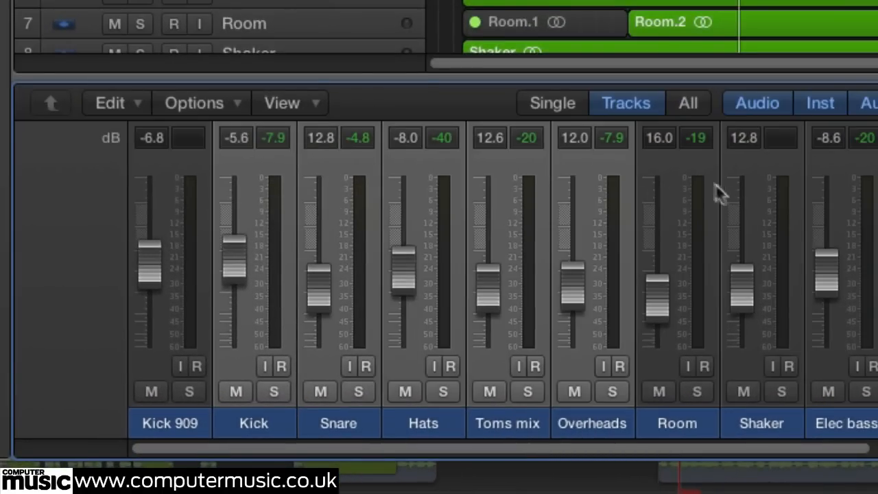
shift+click(676, 260)
scroll(668, 264, up, 10)
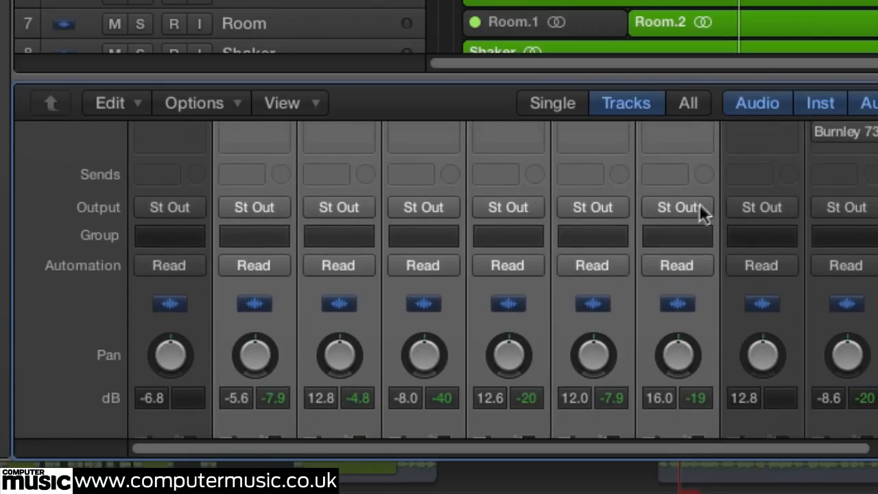
click(698, 205)
mouse_move(696, 275)
mouse_move(700, 297)
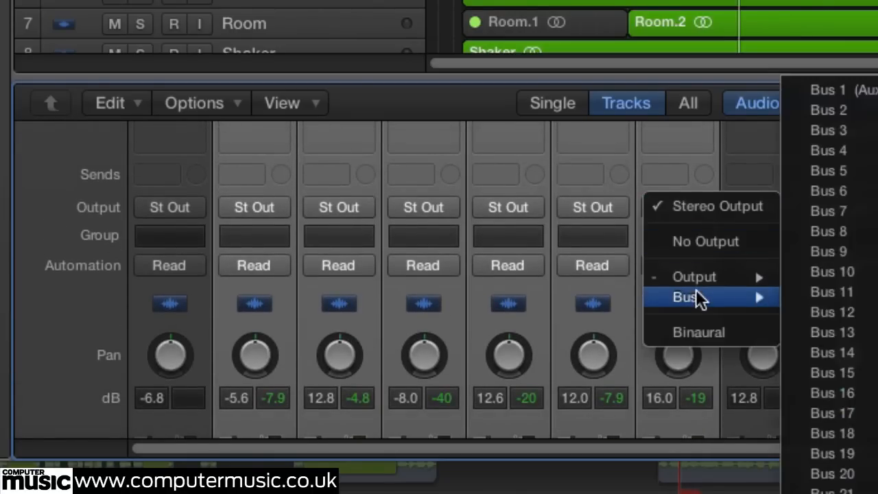
click(814, 94)
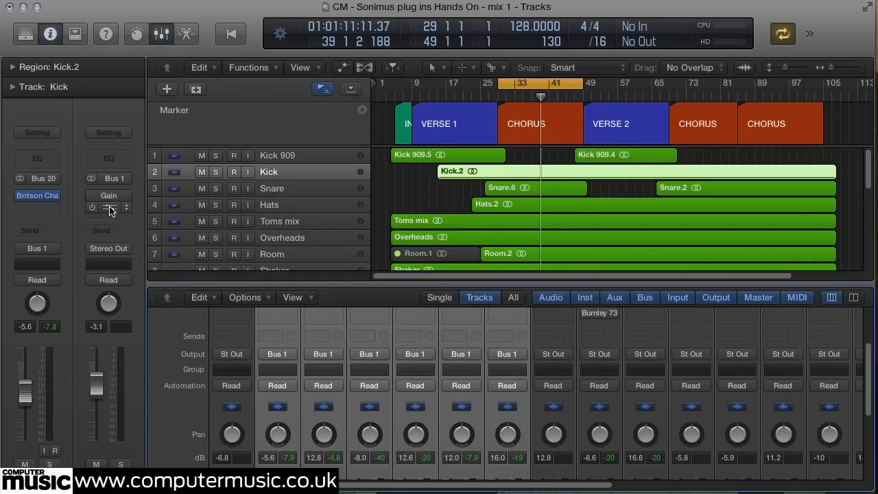
Step: Open Aux 1's Britson Buss and Gain plug-ins and arrange their windows side by side
click(109, 208)
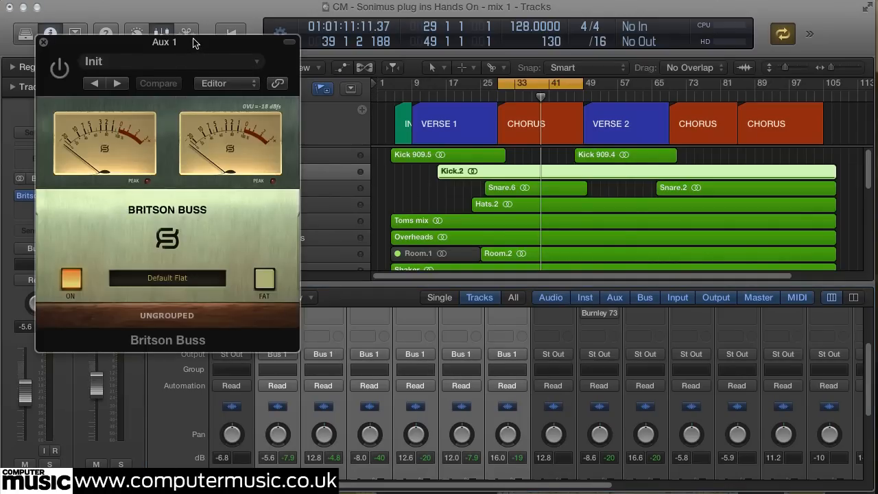
drag(193, 43, 443, 91)
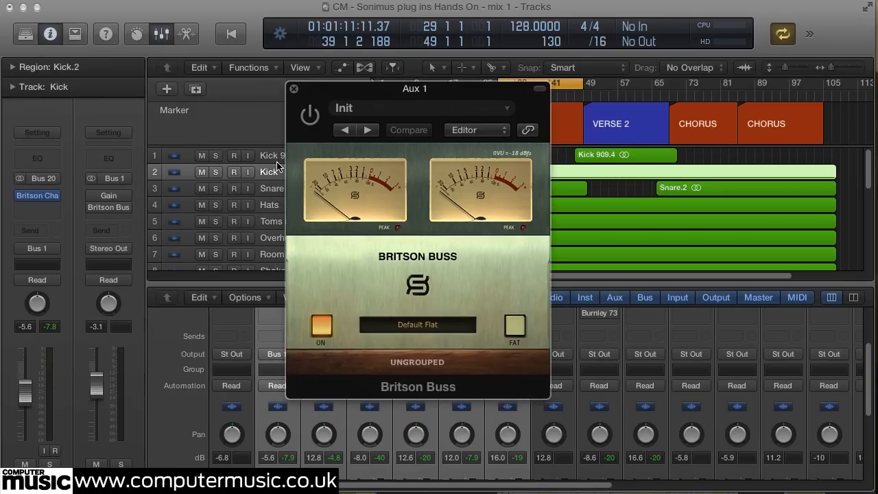
click(113, 199)
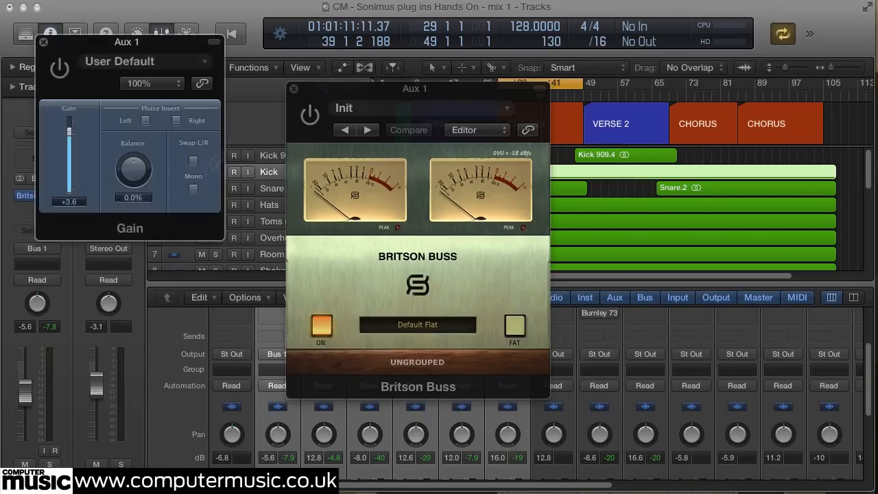
drag(162, 55, 710, 118)
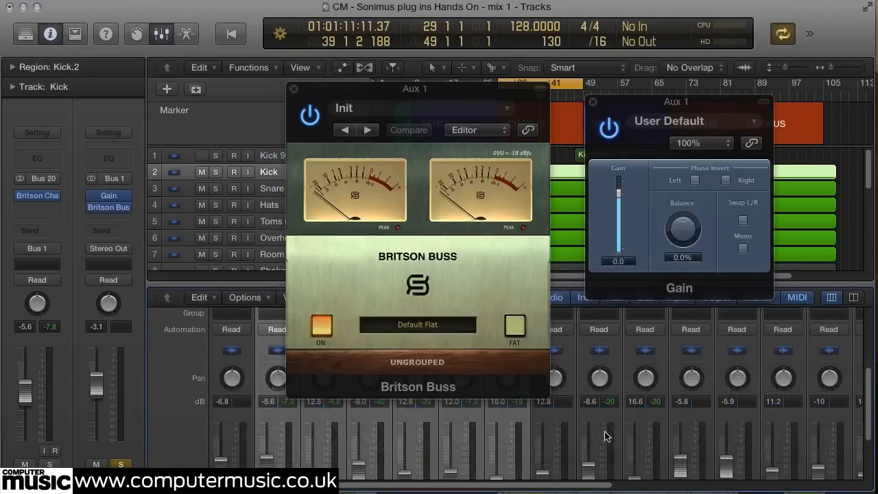
Step: Start playback and raise Aux 1's Gain strongly to drive the Britson Buss, easing it back slightly
key(space)
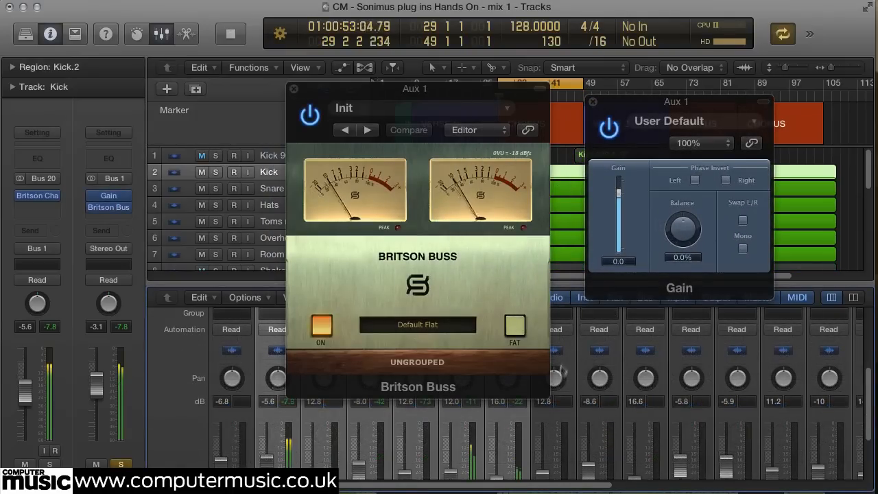
mouse_move(620, 195)
mouse_down()
mouse_move(620, 211)
mouse_move(623, 184)
mouse_up()
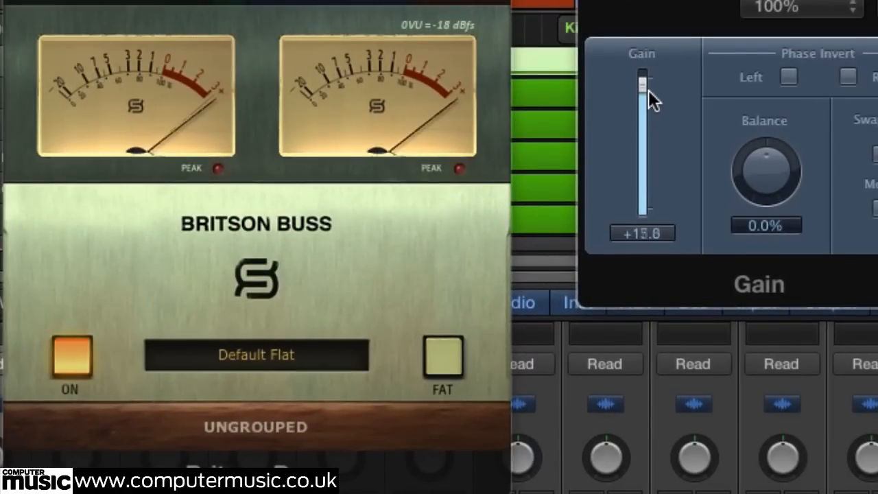
drag(648, 97, 645, 104)
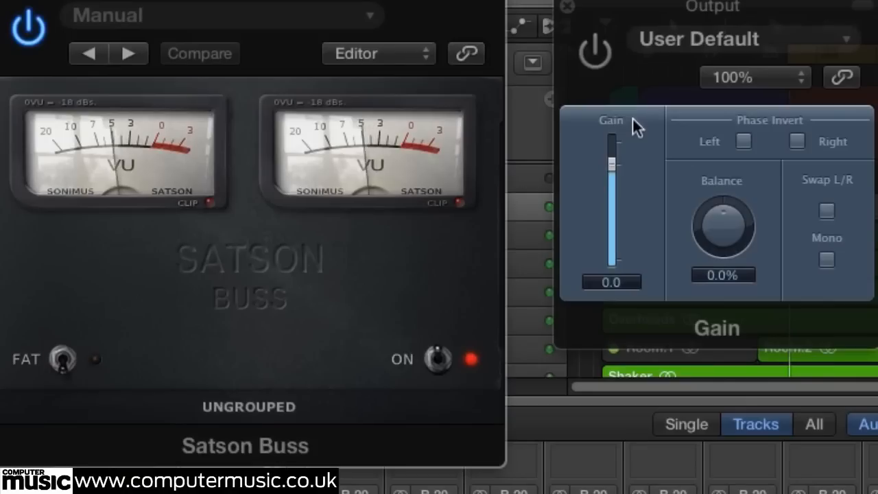
Step: Lower the Output channel's Gain to -33.9 dB ahead of Satson Buss, and bring it back up to around -1.2 dB
drag(611, 163, 613, 177)
drag(613, 177, 613, 186)
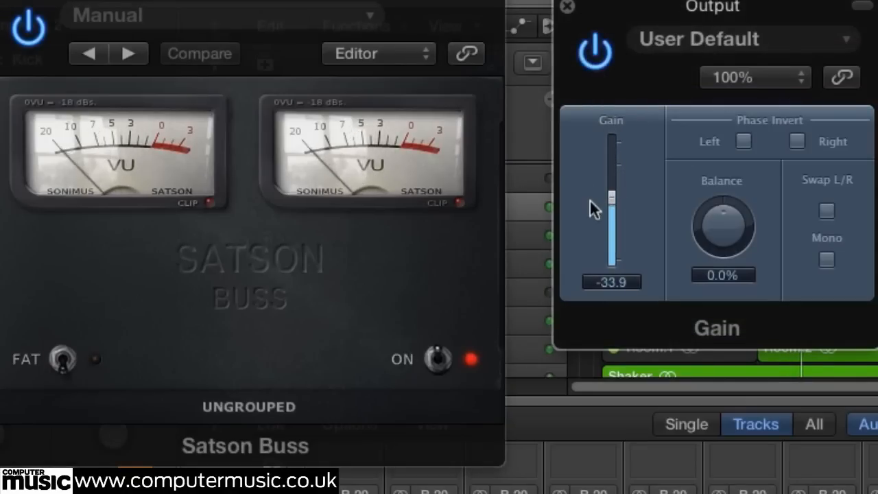
drag(611, 200, 608, 157)
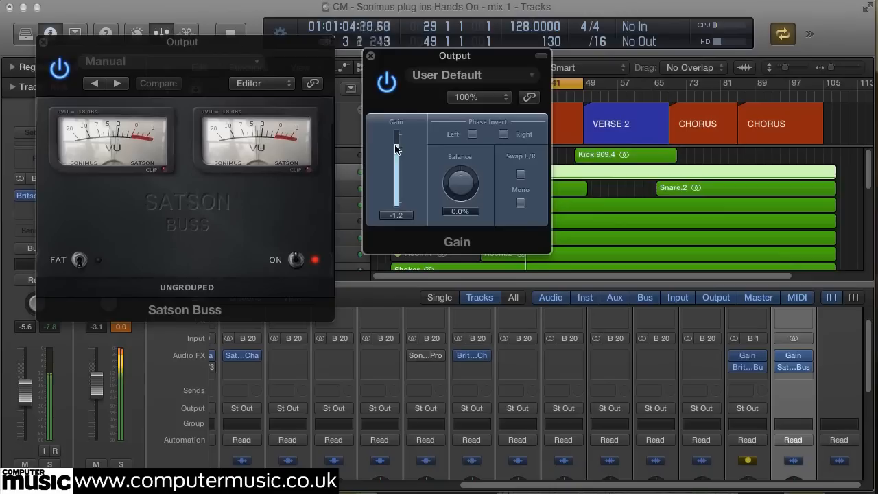
drag(394, 145, 395, 144)
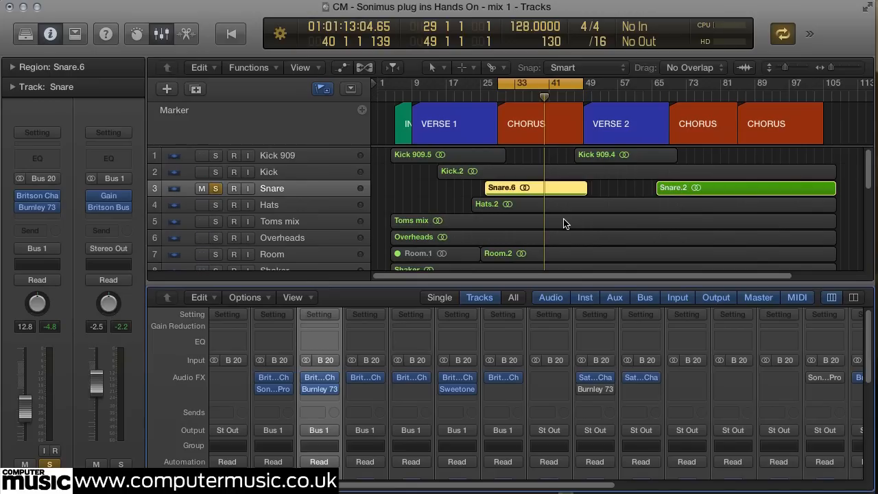
Step: Start playback of the soloed Snare and open its Burnley 73 equaliser
key(space)
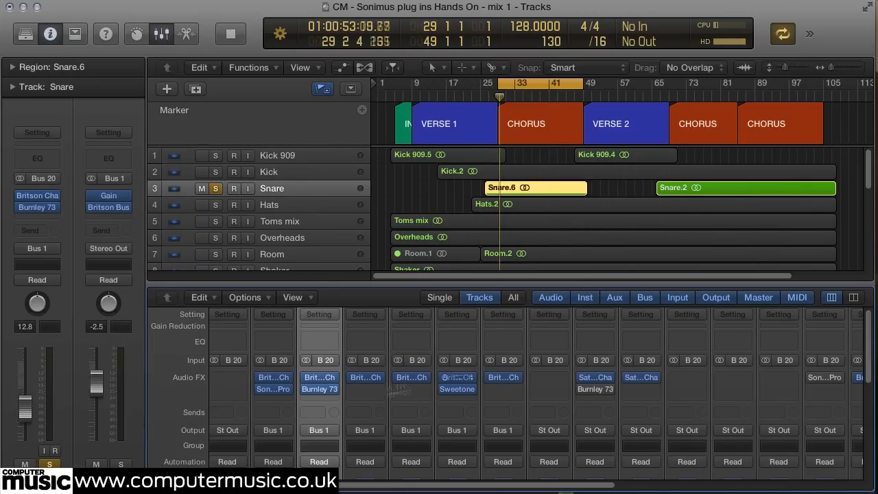
scroll(320, 408, down, 5)
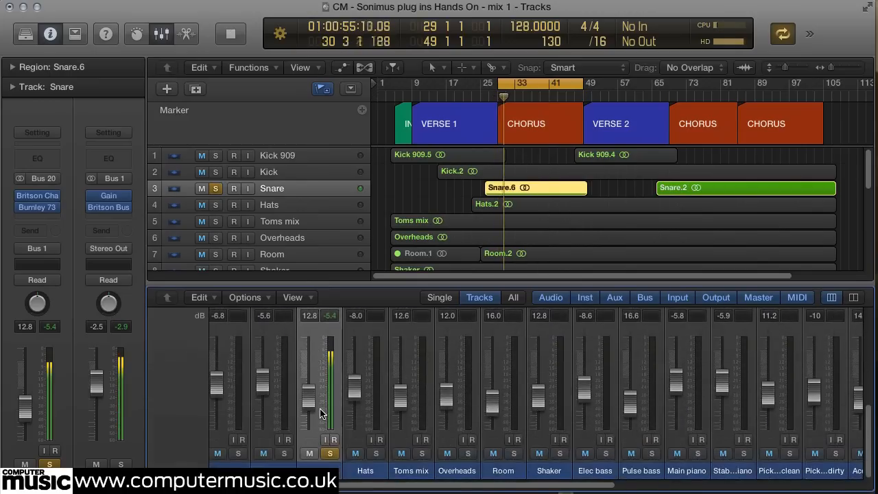
scroll(319, 408, up, 4)
click(320, 382)
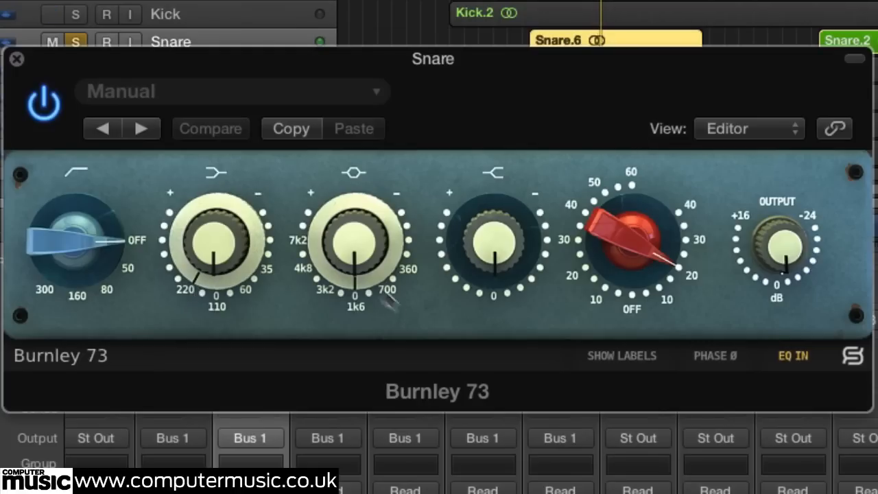
Step: Boost the low band at 220 on the Snare's Burnley 73, turn on its labels and ease the boost back slightly
drag(226, 226, 190, 160)
click(641, 355)
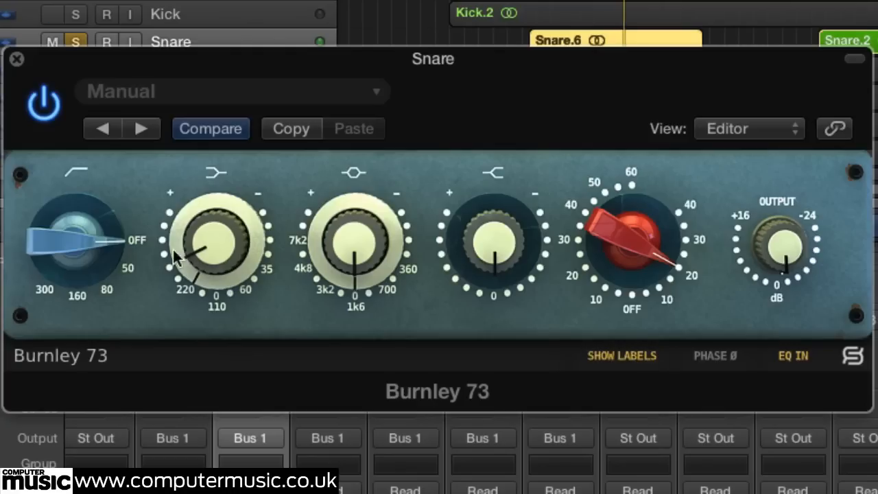
drag(195, 240, 202, 249)
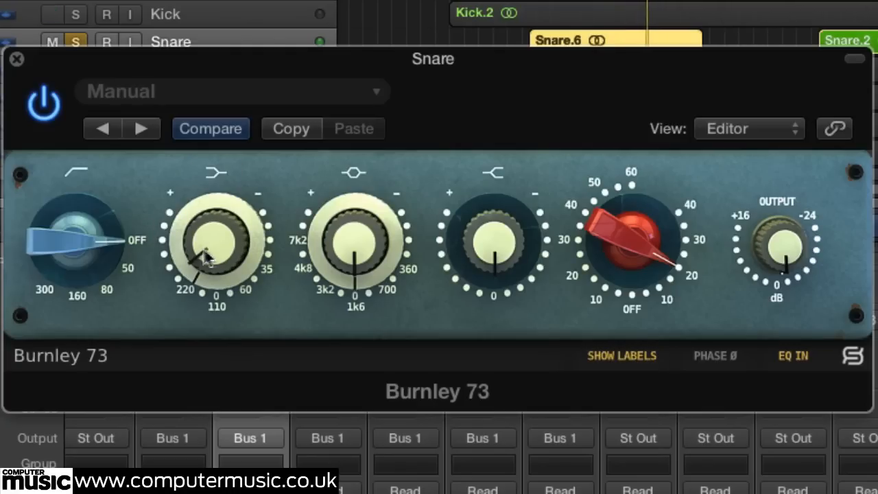
Step: Set the Burnley 73's mid band frequency to 4k8 and boost the mid band's gain on the Snare
drag(331, 270, 311, 248)
click(302, 267)
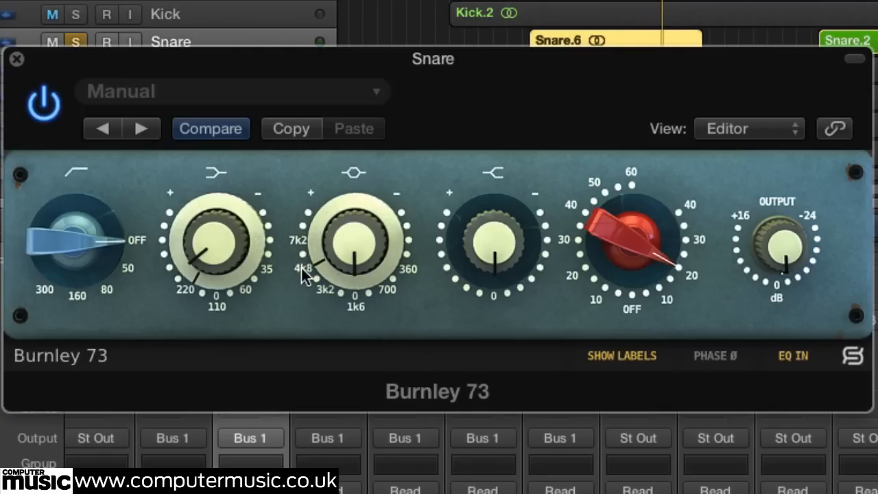
drag(360, 264, 333, 188)
click(297, 245)
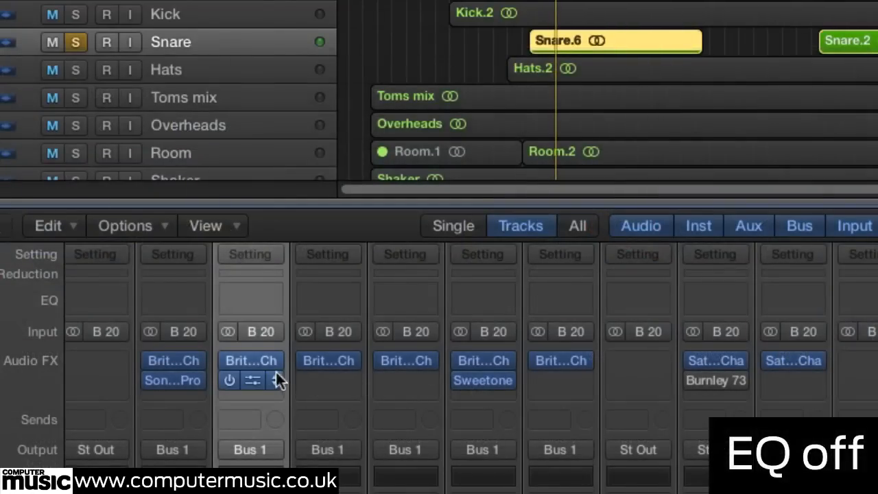
scroll(251, 419, down, 5)
scroll(251, 420, up, 6)
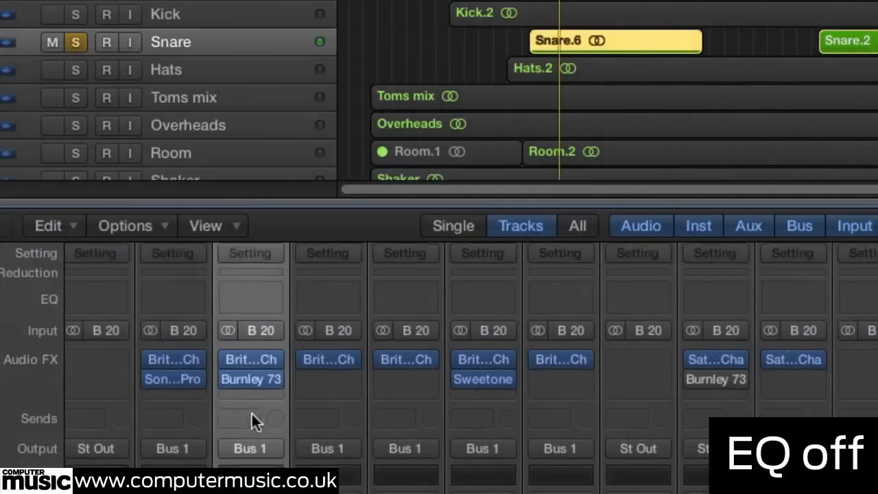
scroll(251, 411, down, 5)
scroll(251, 411, up, 5)
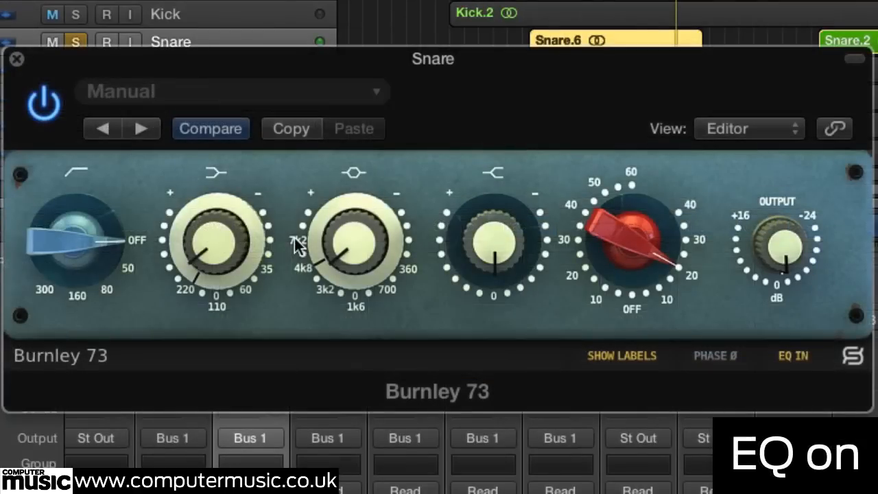
Step: Set the Snare's Burnley 73 mid frequency to 7k2, and bring up the SonEQ Pro equaliser on the soloed Kick
click(296, 239)
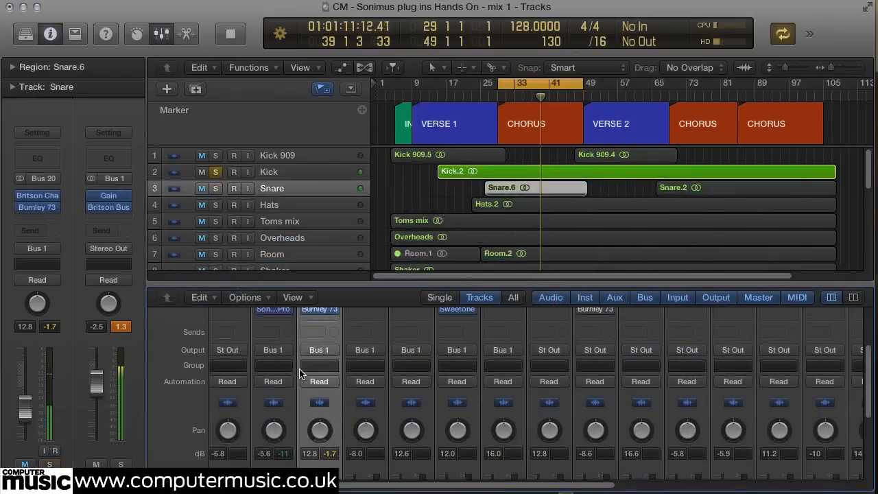
click(277, 312)
drag(341, 49, 426, 112)
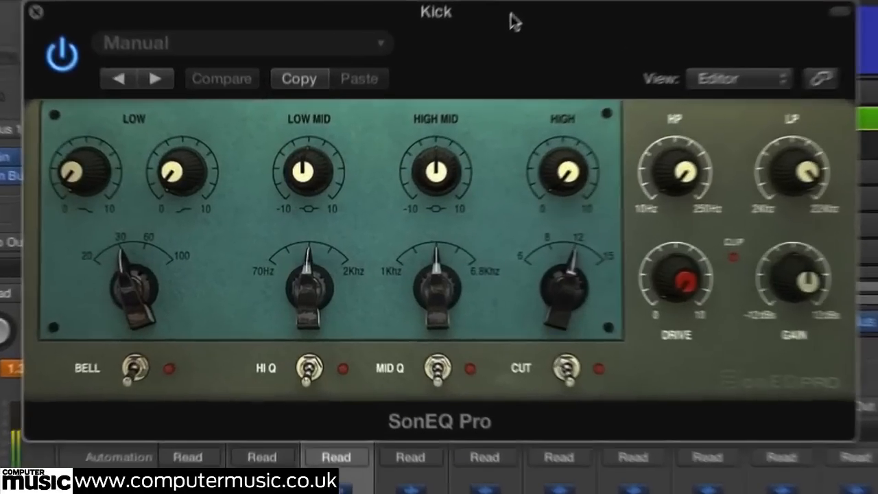
Step: Boost the Kick's low mid band on SonEQ Pro to tune its frequency slightly below mid-range, and turn the band's gain down to a cut
drag(306, 160, 297, 76)
drag(303, 168, 304, 159)
drag(300, 273, 304, 296)
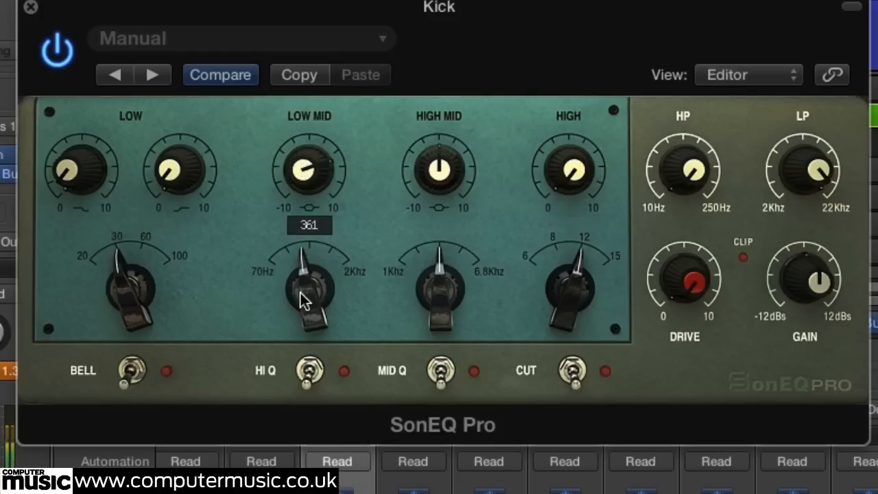
mouse_move(300, 294)
mouse_down()
mouse_move(300, 316)
mouse_move(297, 292)
mouse_up()
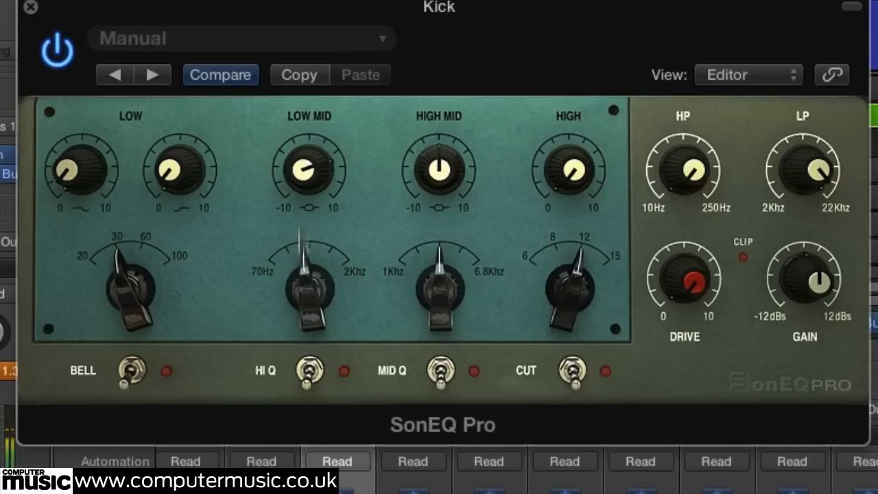
click(304, 155)
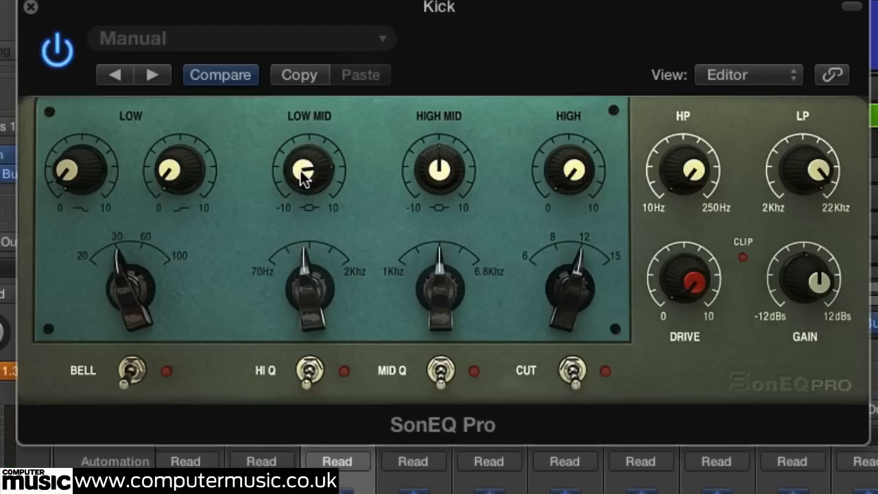
drag(303, 165, 290, 300)
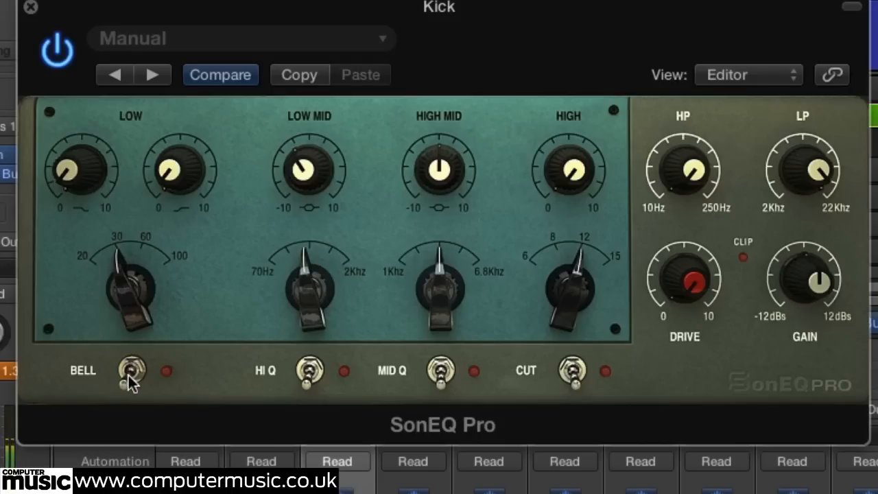
Step: Switch the Kick's low band to Bell at 100 Hz, raising its Q and boosting its gain
drag(123, 294, 112, 151)
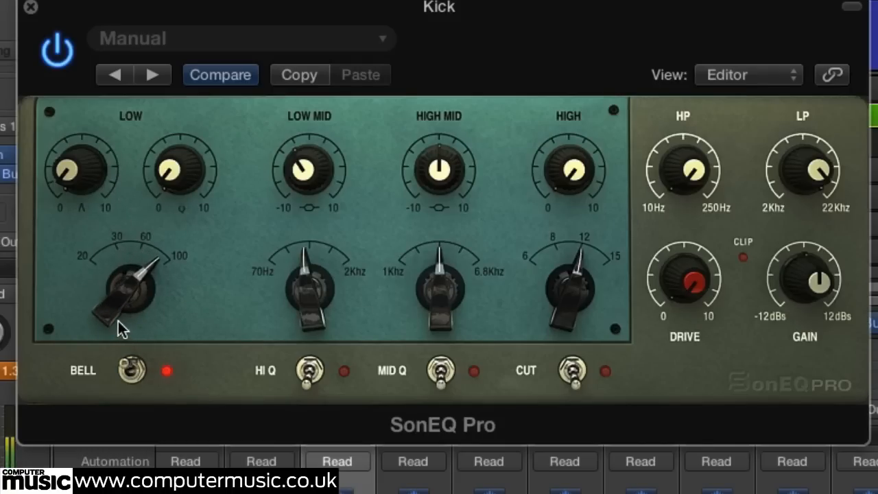
drag(118, 322, 107, 237)
drag(168, 188, 164, 136)
drag(91, 162, 58, 42)
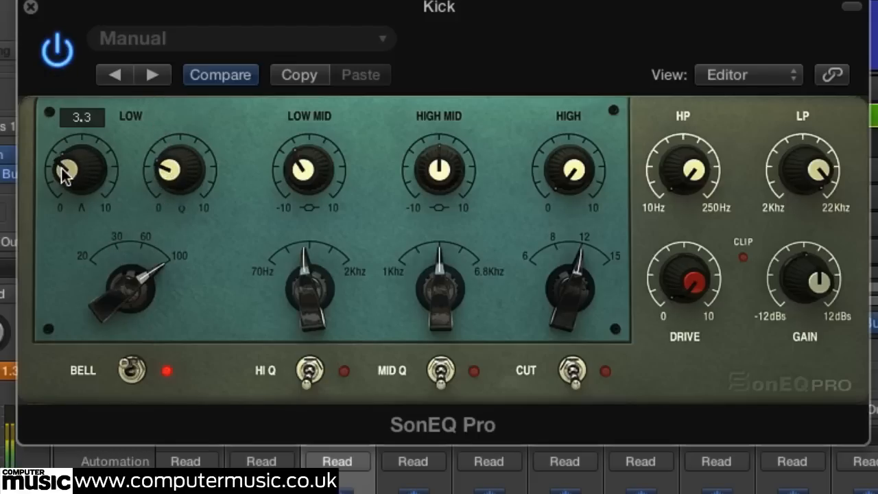
drag(57, 136, 57, 146)
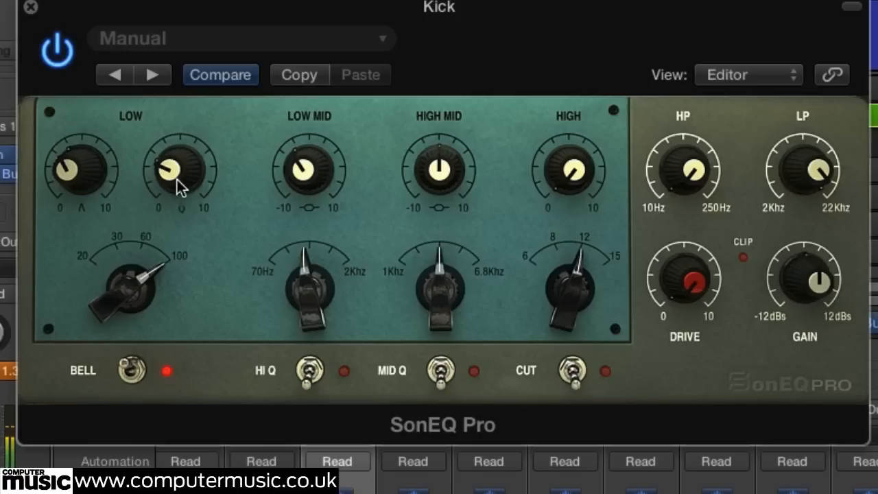
drag(180, 184, 177, 172)
Step: Raise the Kick's high-pass filter to about 42 Hz and set the low band's gain to 3.7
drag(679, 169, 668, 142)
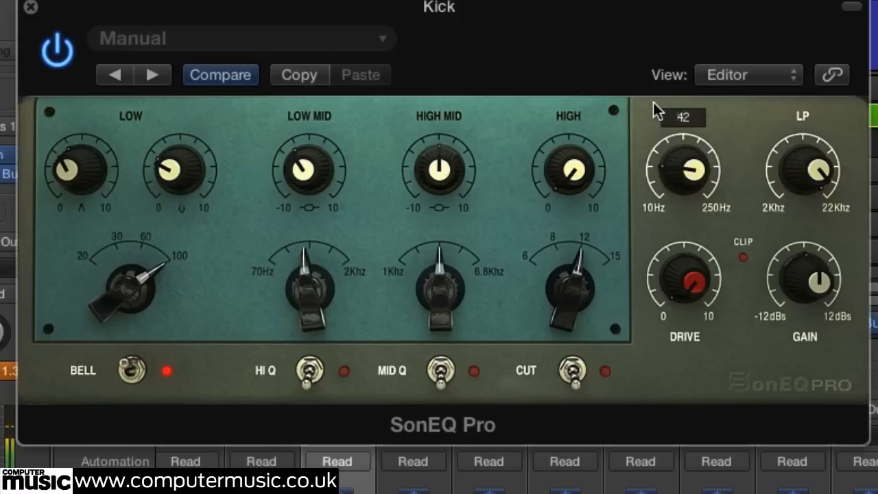
mouse_move(653, 101)
mouse_down()
mouse_move(637, 42)
mouse_move(641, 110)
mouse_up()
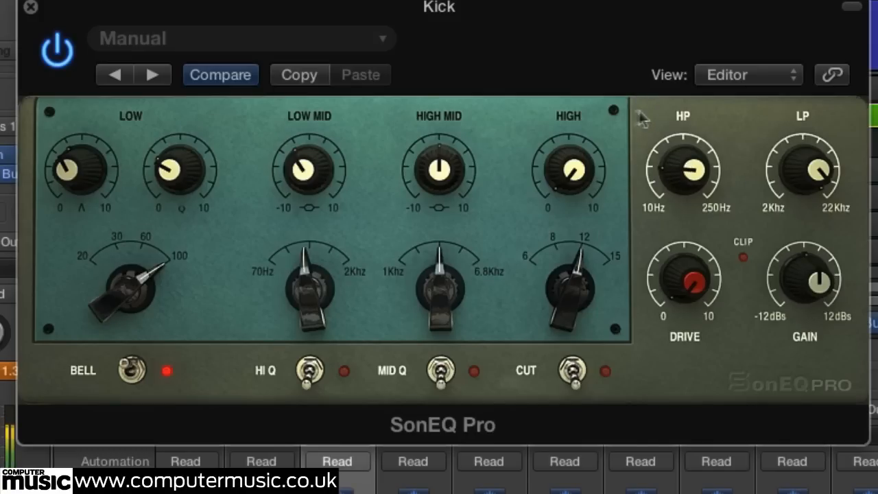
drag(70, 174, 71, 183)
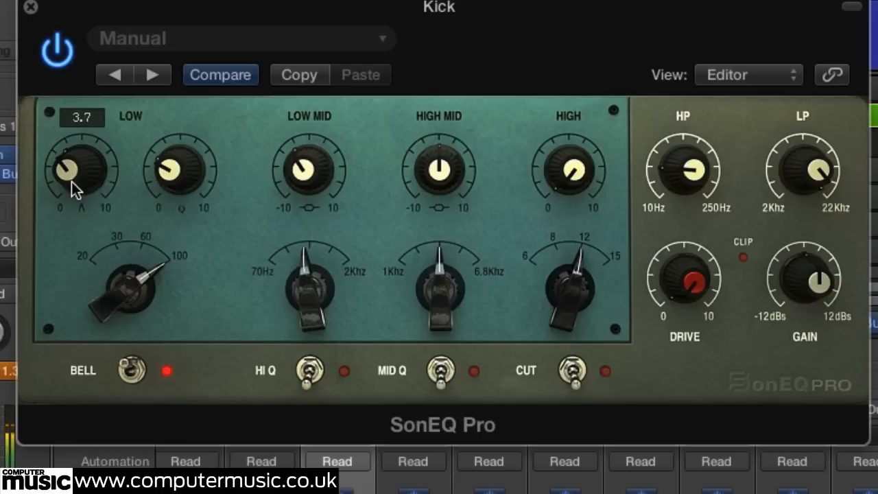
Step: Compare the Kick with SonEQ Pro off and on, deepening the low mid cut slightly and fine-tuning the high-pass filter
click(58, 52)
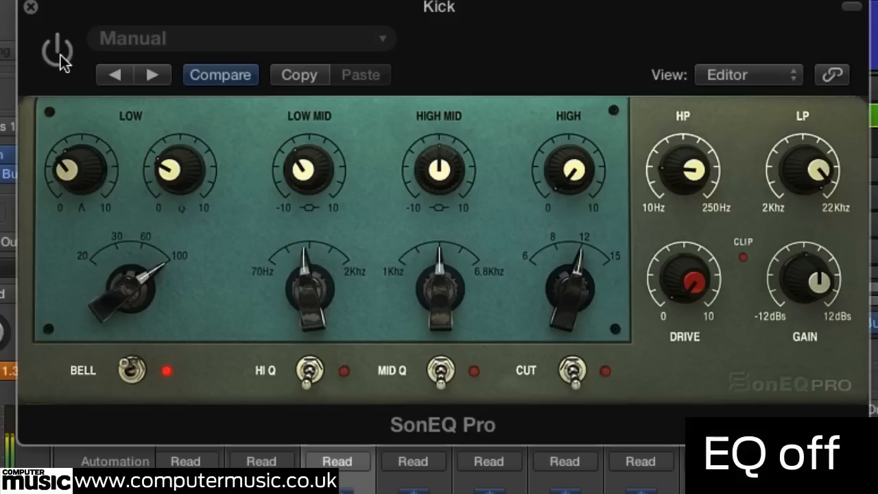
click(59, 53)
drag(299, 174, 298, 175)
click(49, 62)
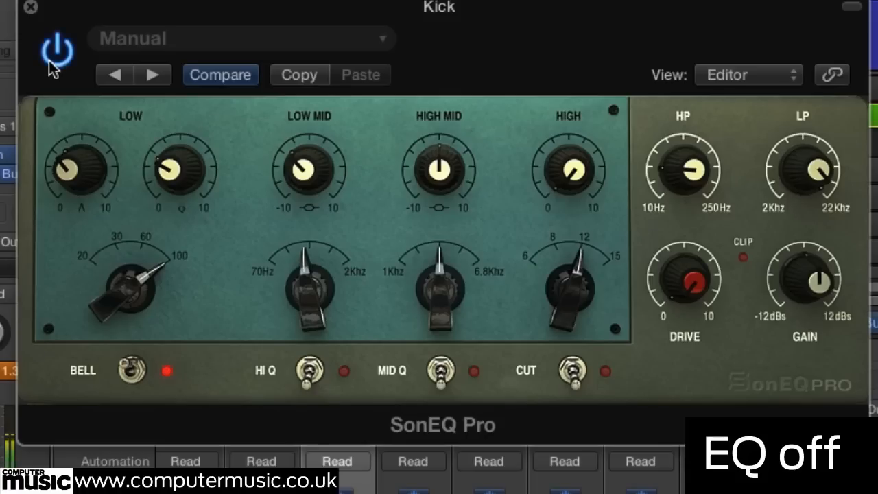
drag(672, 167, 668, 151)
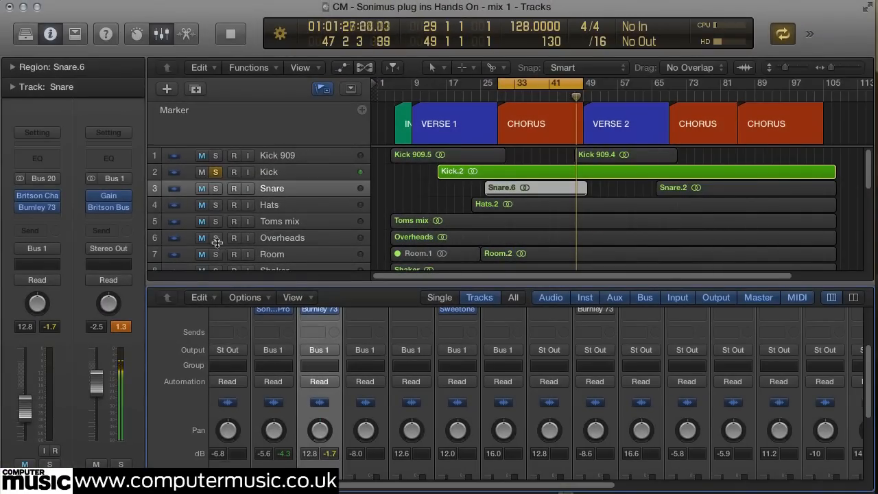
Step: Solo the Overheads instead of the Kick and open the track's Sweetone plug-in
click(215, 237)
click(215, 172)
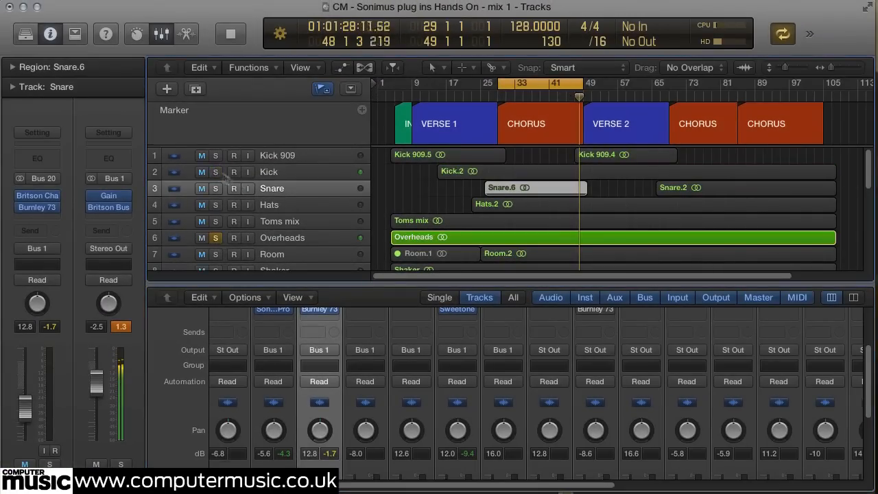
click(288, 237)
click(36, 208)
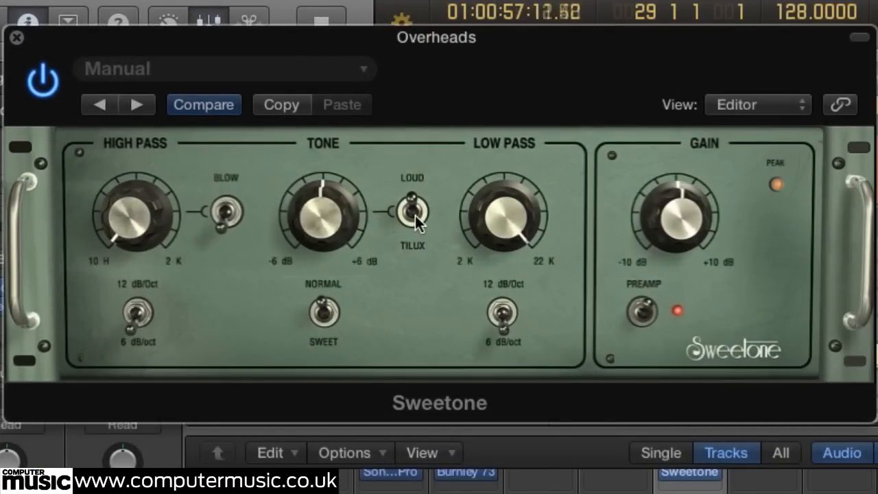
Step: Set the Overheads' Sweetone to Tilux and Sweet with the Tone turned below centre, and bypass it for comparison
click(324, 318)
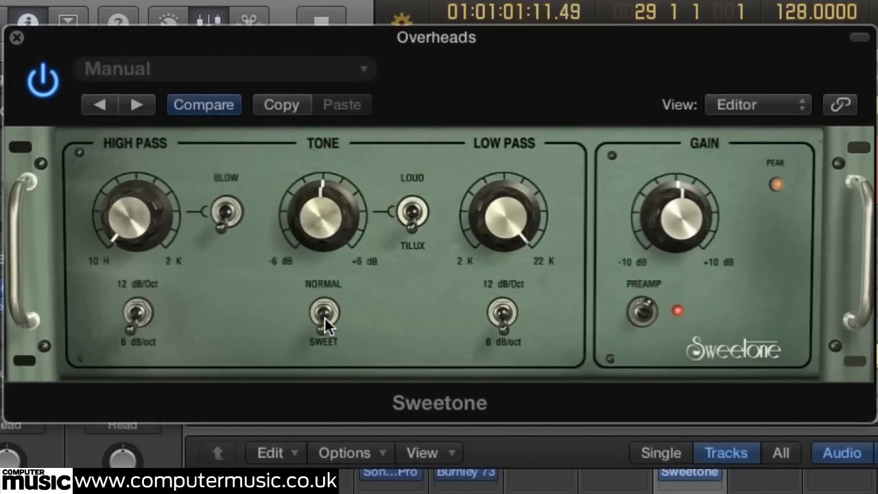
drag(313, 220, 282, 282)
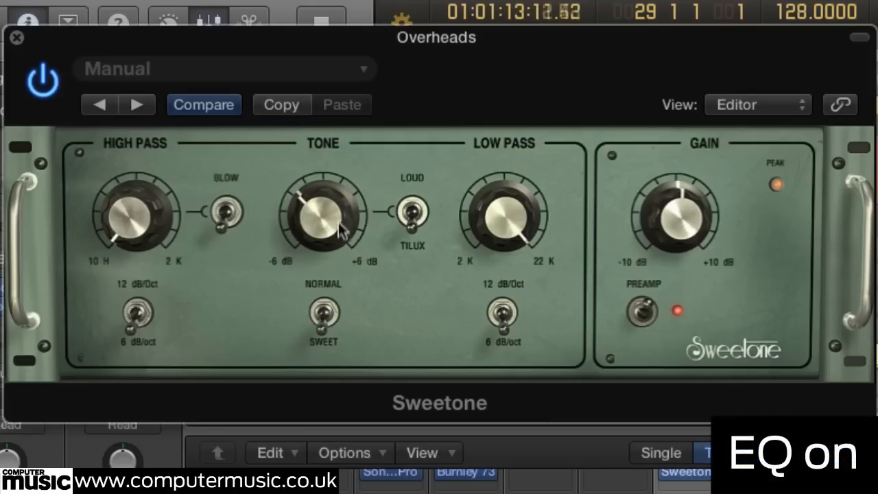
click(44, 81)
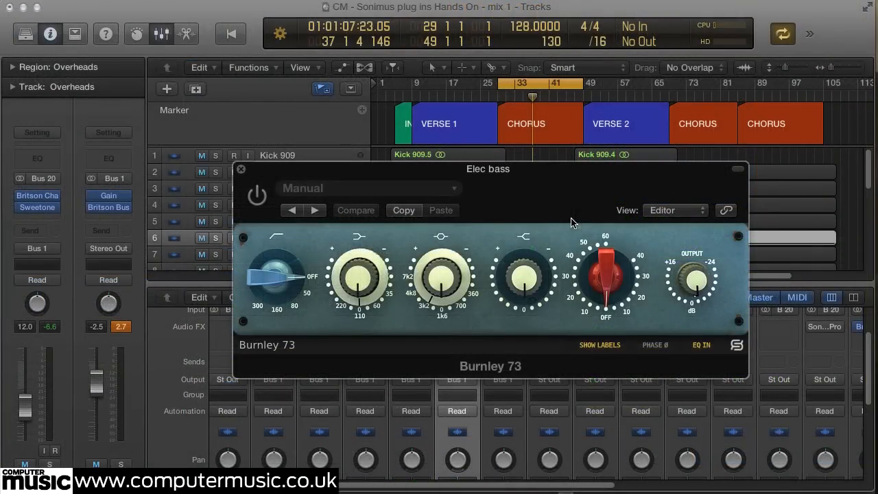
Step: Play the Elec bass with its Burnley 73 switched on and raise the red preamp gain in stages to 40
key(space)
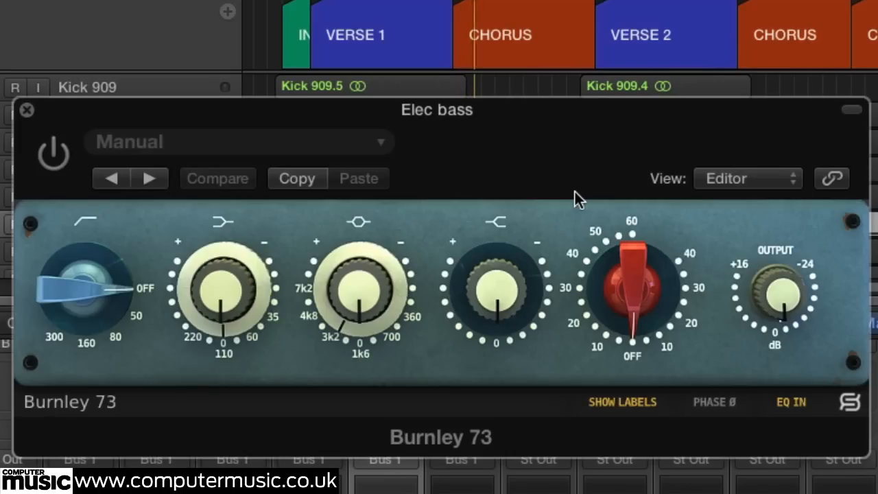
click(597, 322)
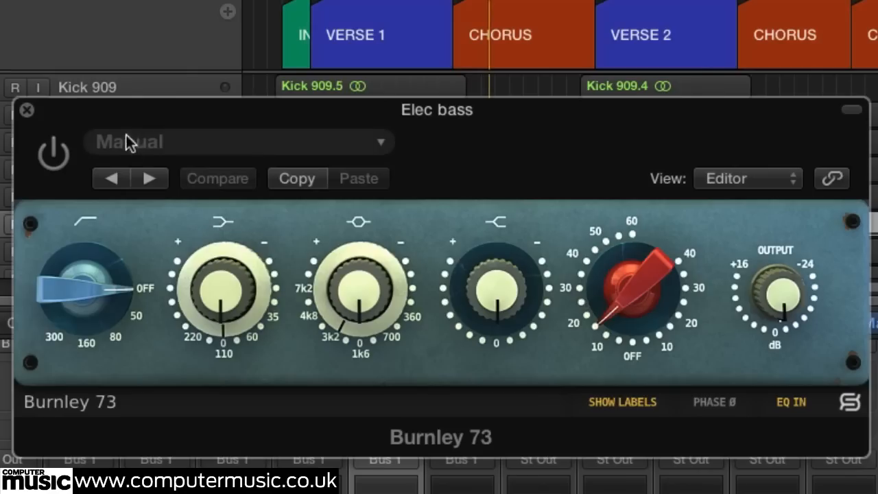
click(59, 160)
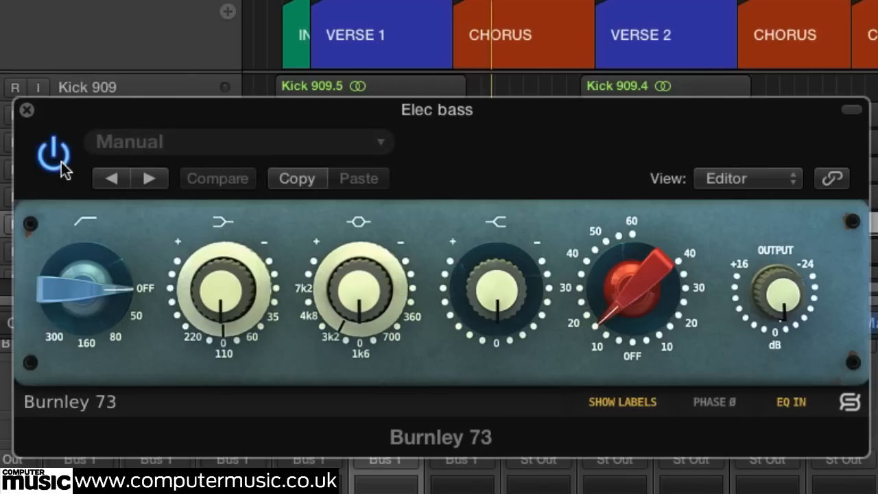
click(578, 302)
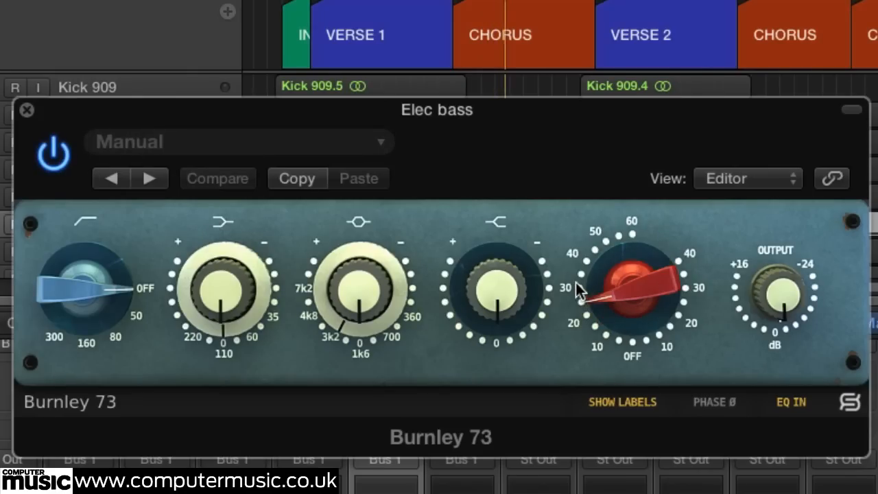
click(578, 277)
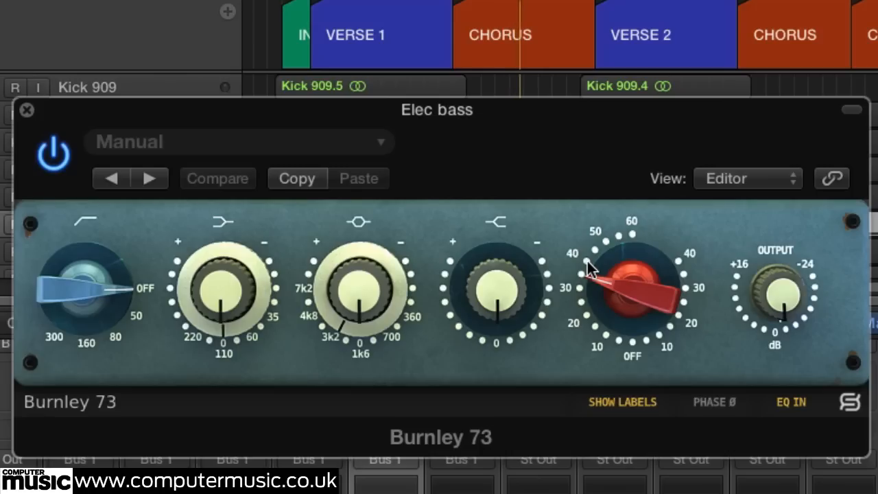
click(587, 260)
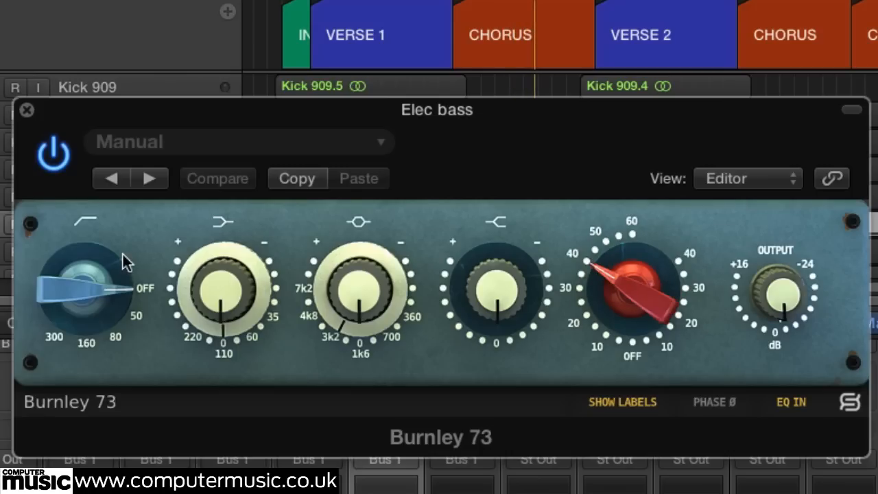
Step: Boost the low band at 110 on the Elec bass's Burnley 73 and bypass the plug-in
mouse_move(224, 299)
drag(224, 299, 204, 250)
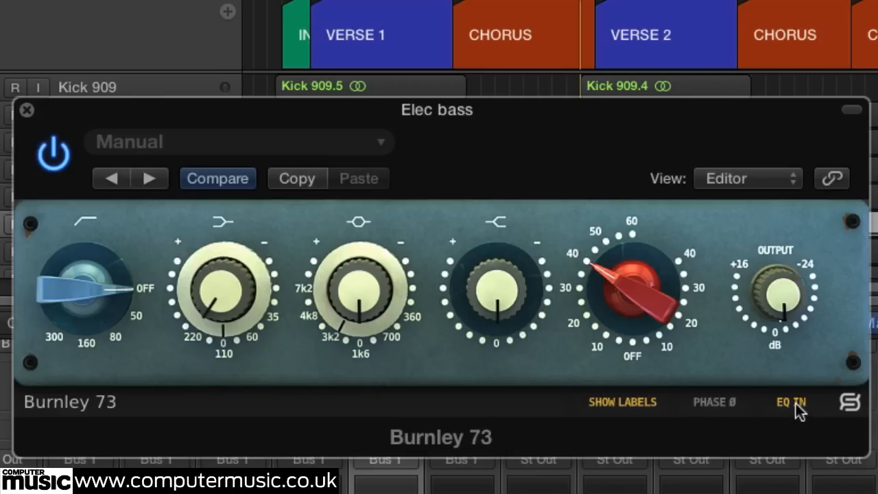
click(55, 170)
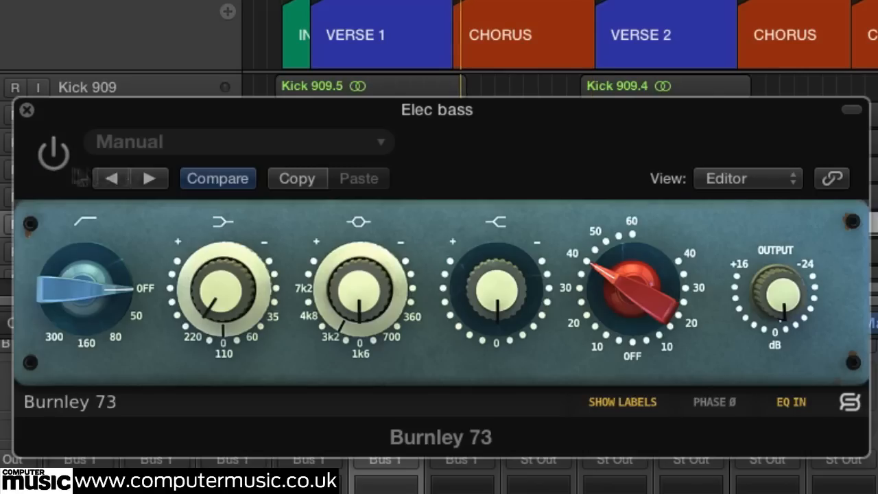
Step: Lower the Burnley 73's Output to compensate for the added gain on the Elec bass, switching the plug-in on and off to compare
drag(805, 301, 779, 317)
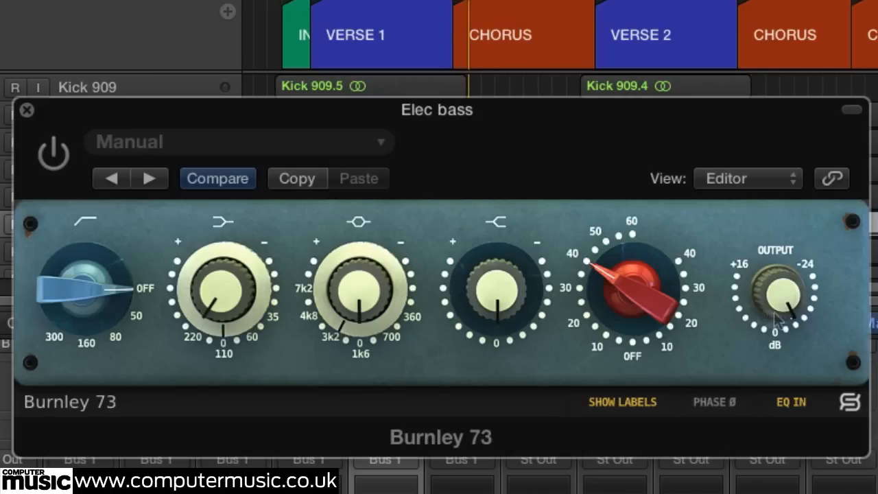
click(41, 157)
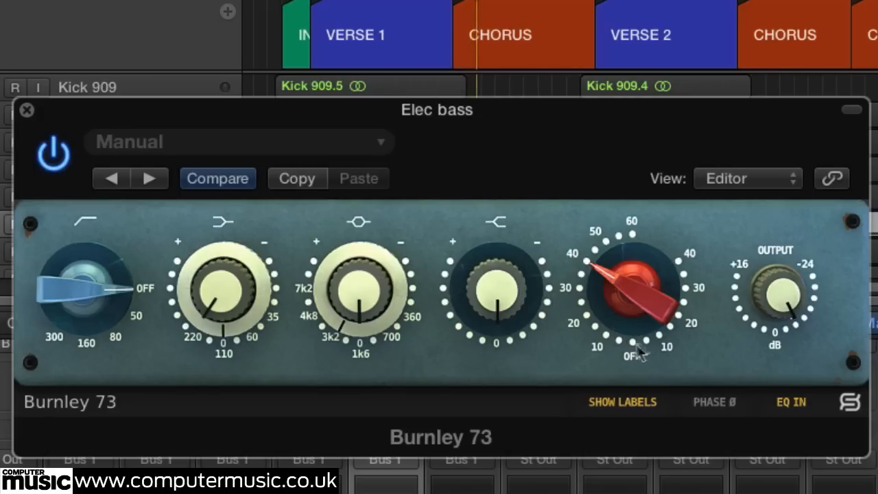
drag(782, 296, 777, 307)
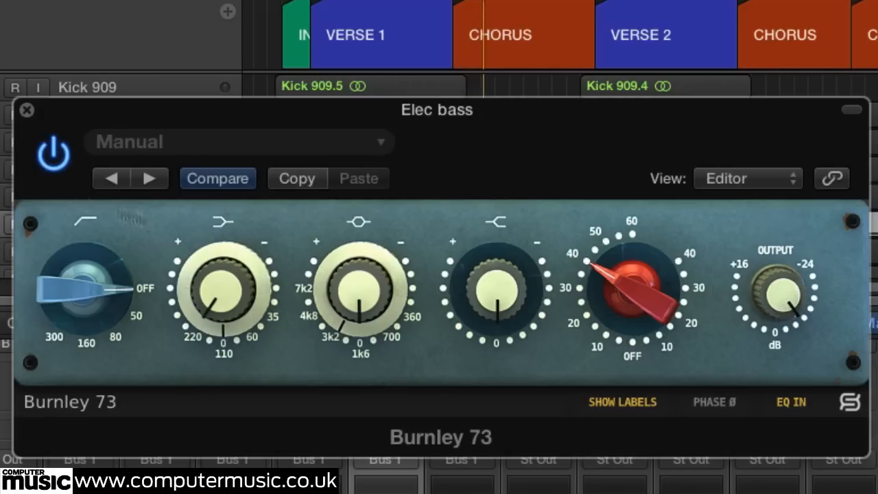
click(55, 175)
click(55, 176)
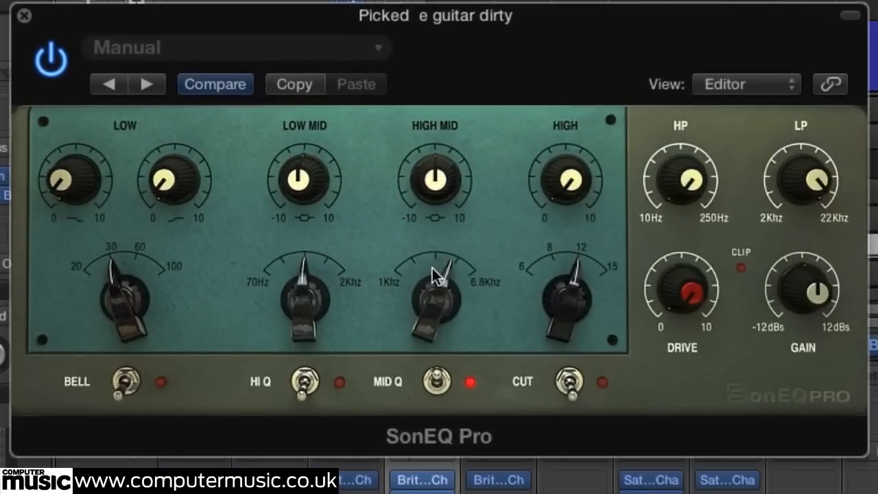
Step: Boost the high mid band at a lower frequency on the Picked e guitar dirty track's SonEQ Pro and turn on Mid Q
mouse_move(660, 276)
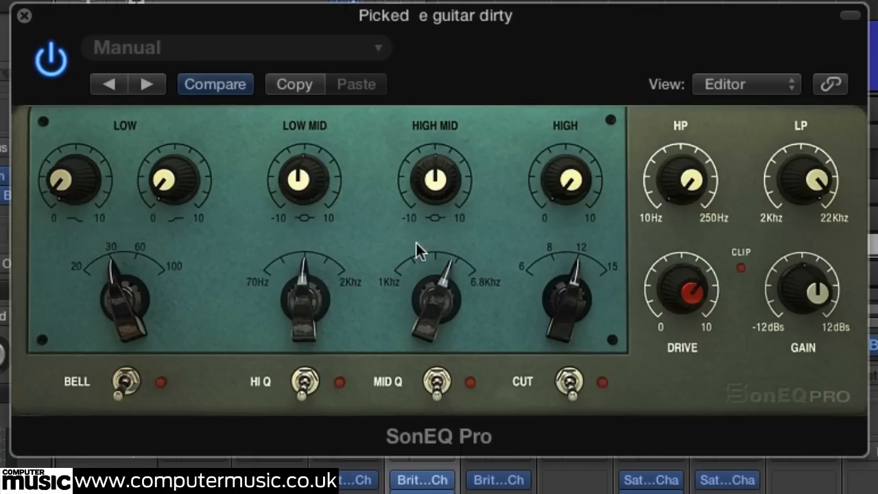
drag(430, 185, 429, 181)
drag(432, 288, 435, 367)
drag(406, 175, 409, 94)
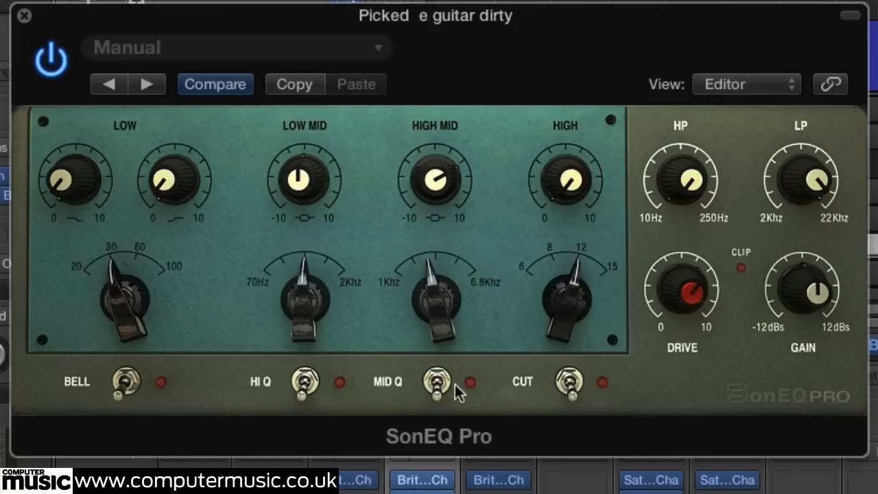
click(435, 384)
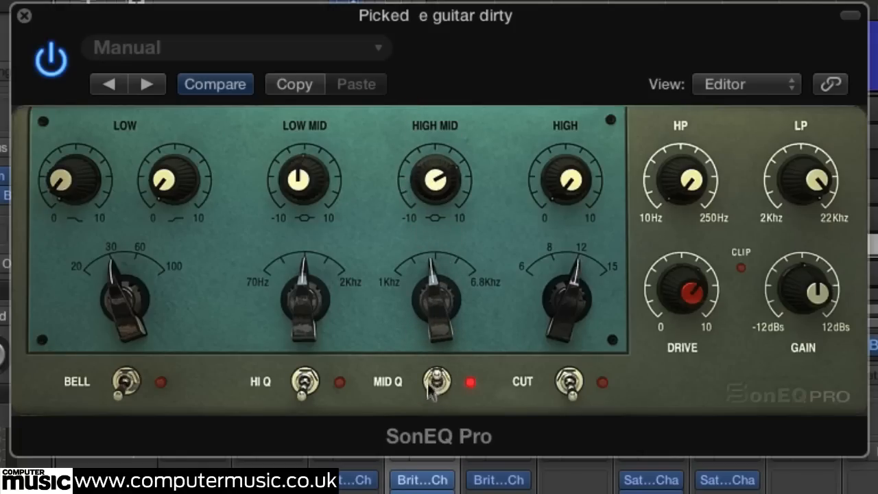
Step: Raise the high mid frequency on the Picked e guitar dirty track's SonEQ Pro towards 6.8 kHz and increase the band's boost
mouse_move(429, 301)
drag(428, 301, 415, 236)
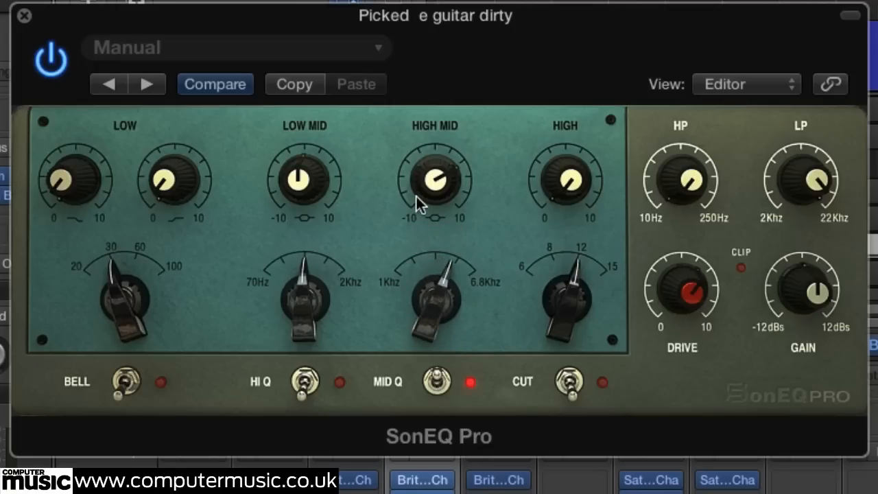
mouse_move(426, 177)
drag(445, 299, 432, 282)
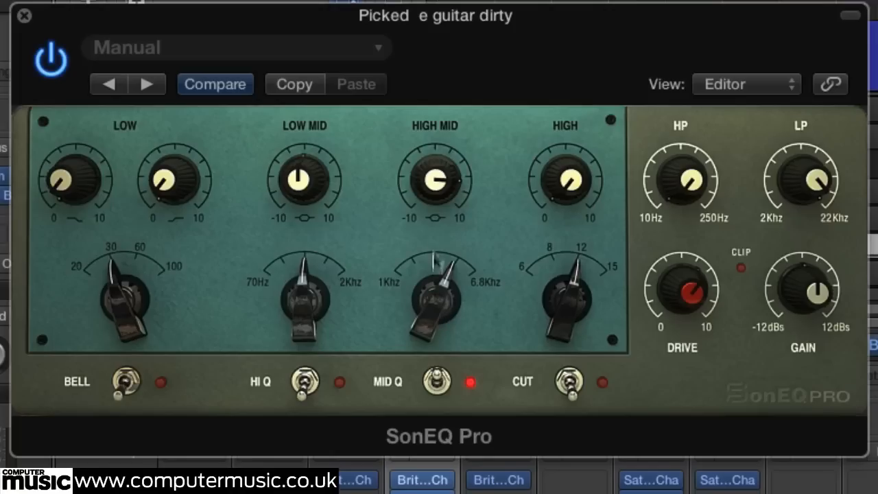
Step: Switch Mid Q off and back on to compare, and fine-tune the SonEQ Pro's high mid boost through 4.5 to a stronger setting
click(438, 392)
click(437, 384)
drag(420, 179, 419, 179)
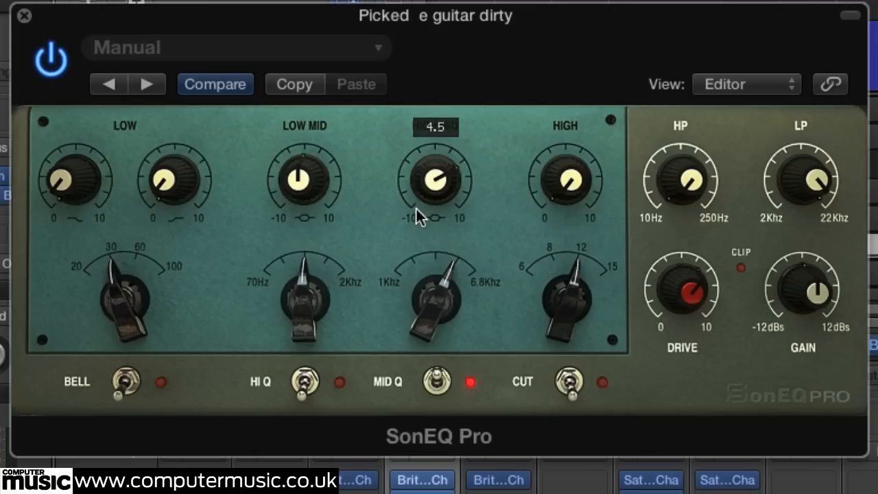
drag(416, 207, 406, 184)
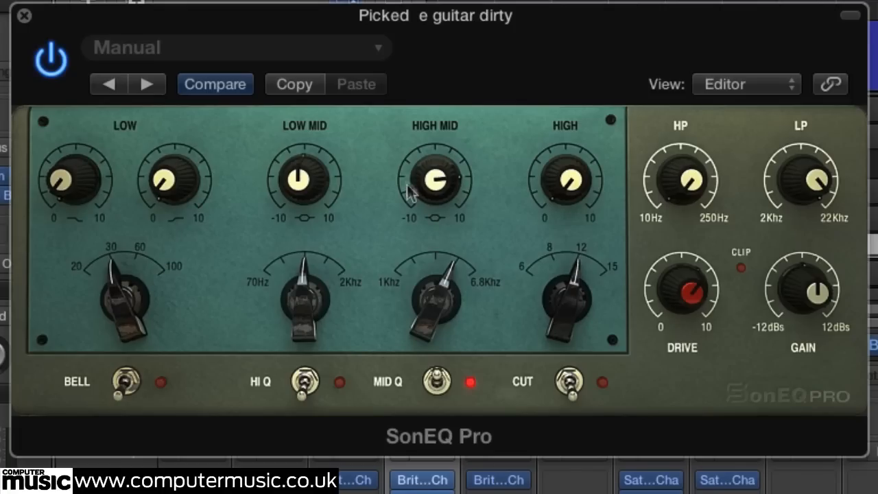
Step: Switch the SonEQ Pro off and on to compare the dirty guitar, and play the arrangement with the plug-in closed
click(46, 65)
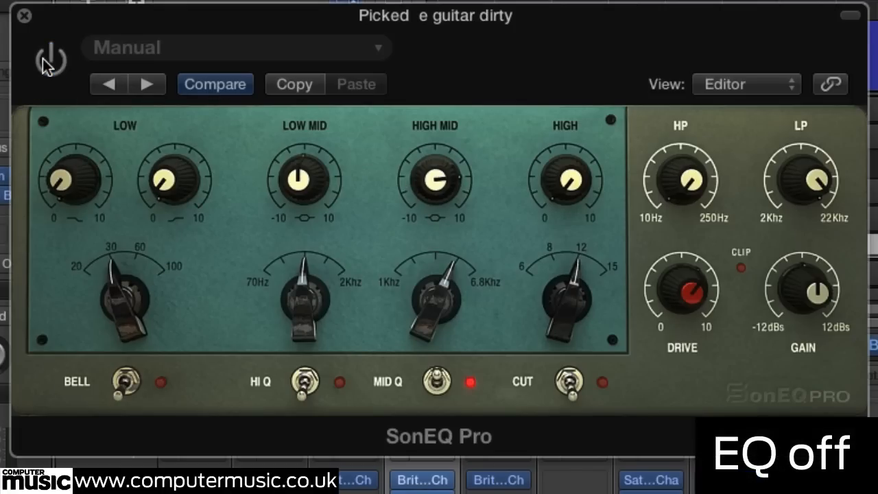
click(45, 64)
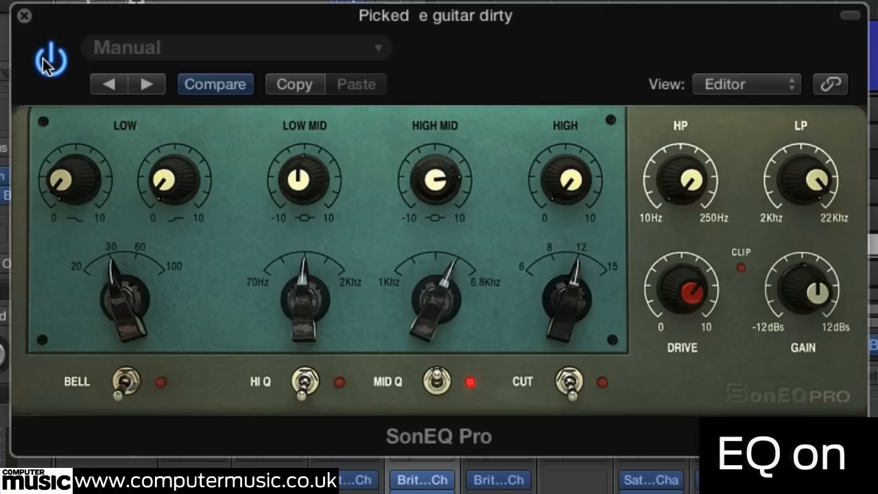
click(24, 15)
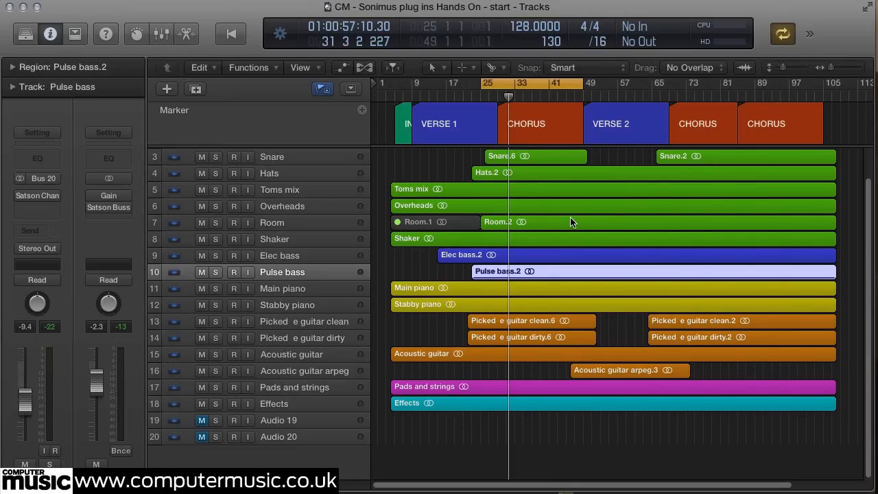
key(space)
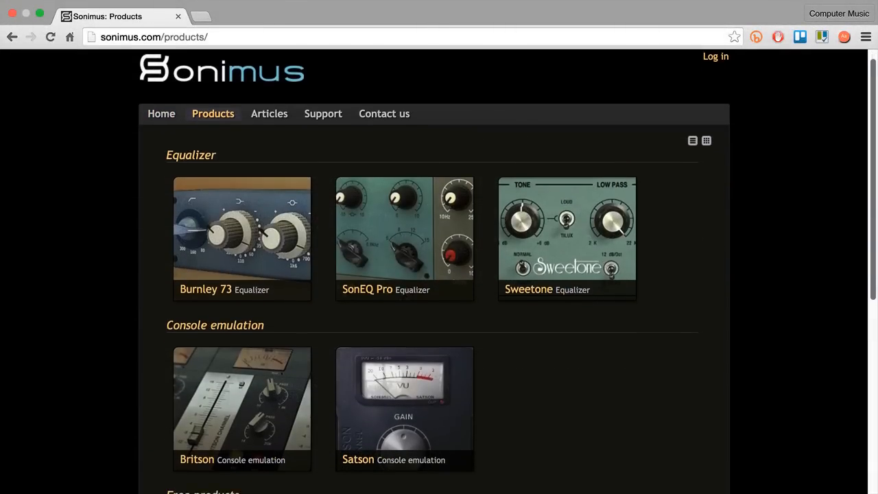
Step: Switch to the browser and look through the equalizer and console emulation plug-ins on the Sonimus products page
scroll(439, 275, down, 3)
scroll(439, 275, down, 3)
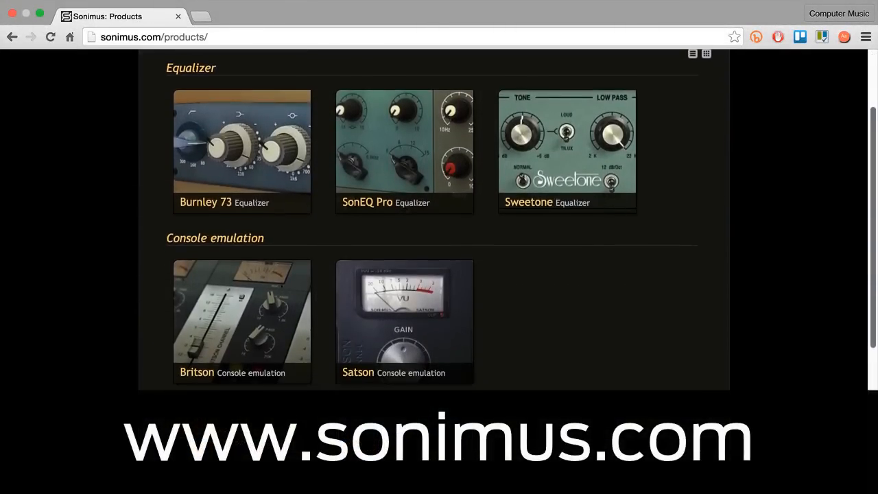